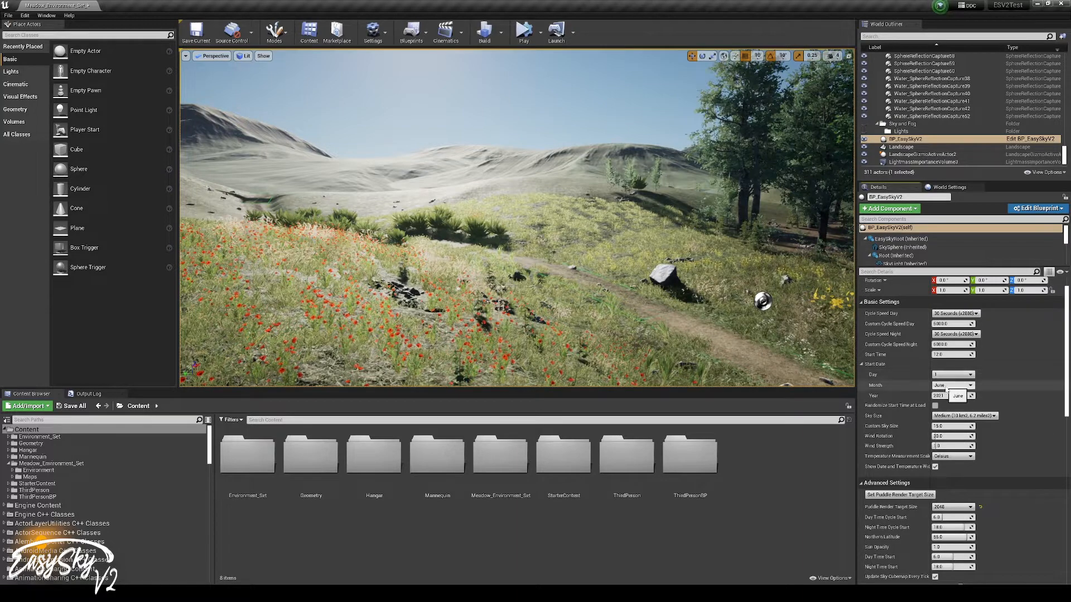
Set the month of the sky blueprint's start date to December
left_click(951, 385)
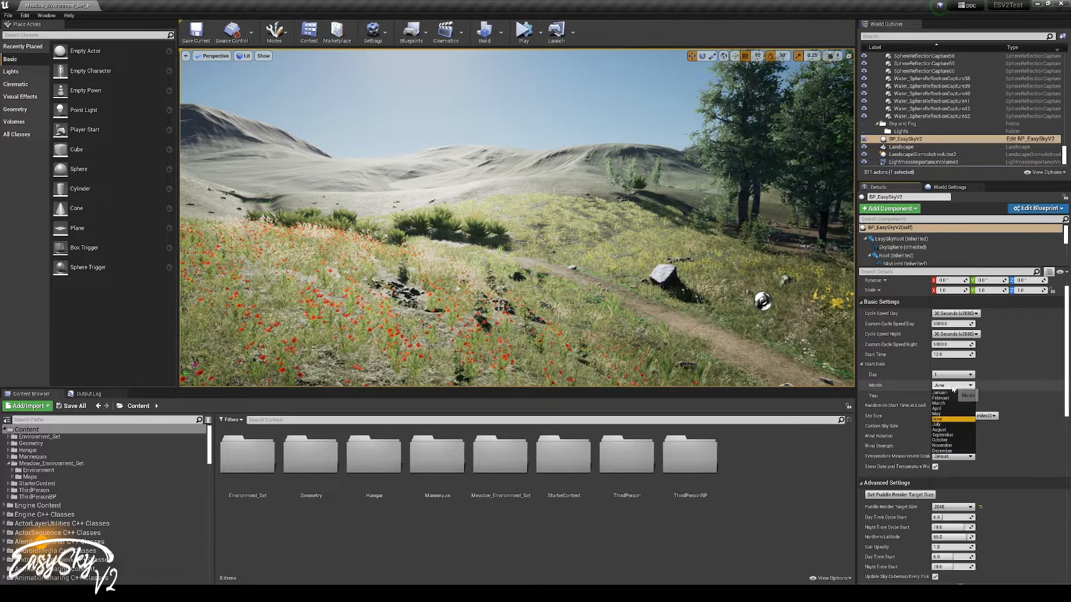
left_click(946, 451)
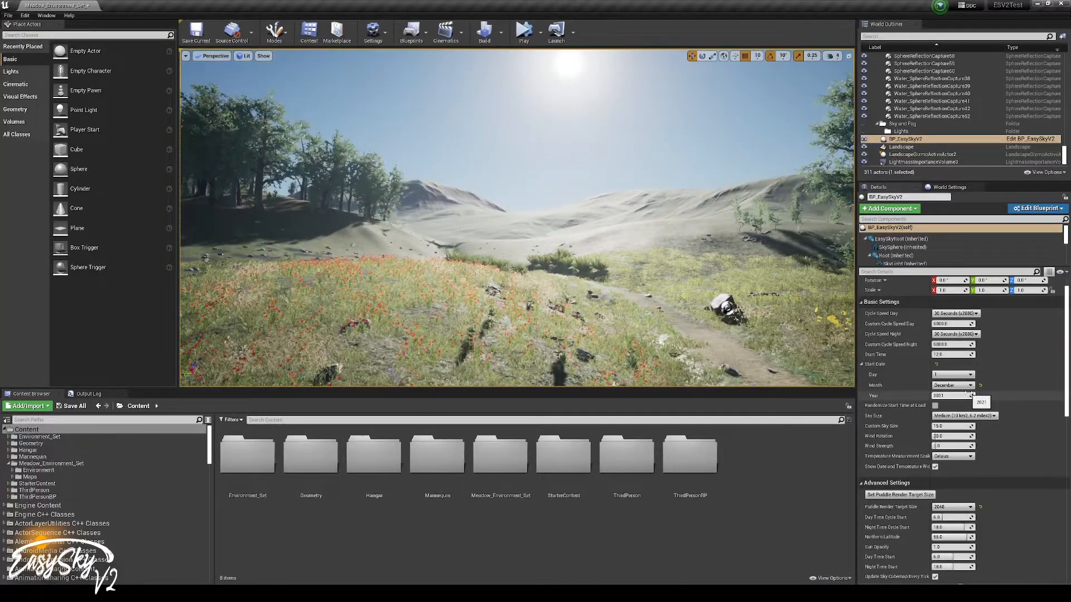
Collapse the detail categories of BP_EasySkyV2 and expand only the Set Snow to Materials section
scroll(970, 397, "up", 1)
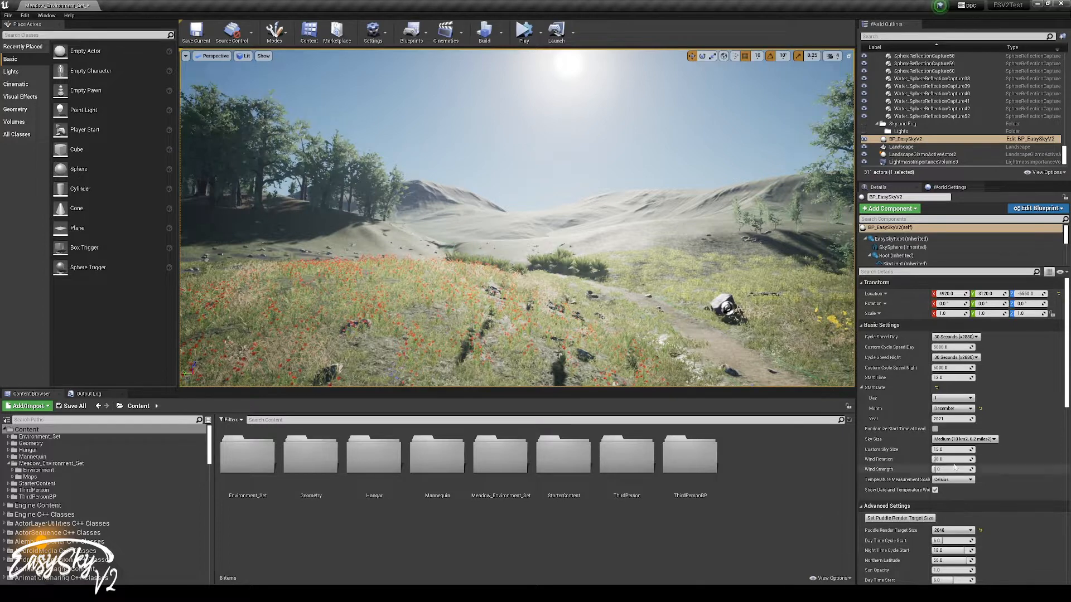
scroll(917, 442, "down", 3)
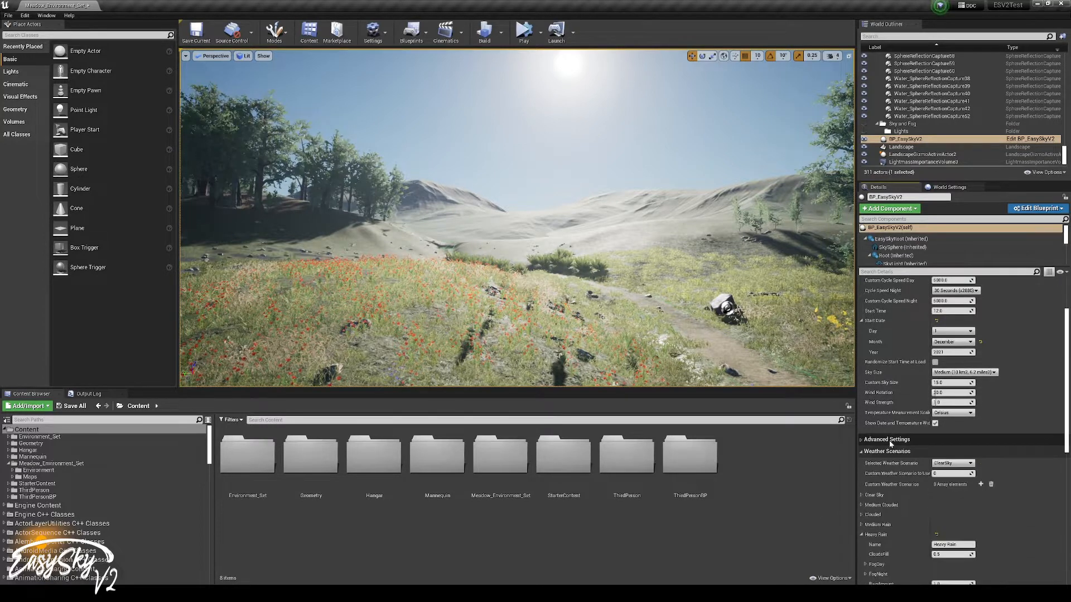
left_click(890, 440, "shift")
scroll(890, 321, "up", 5)
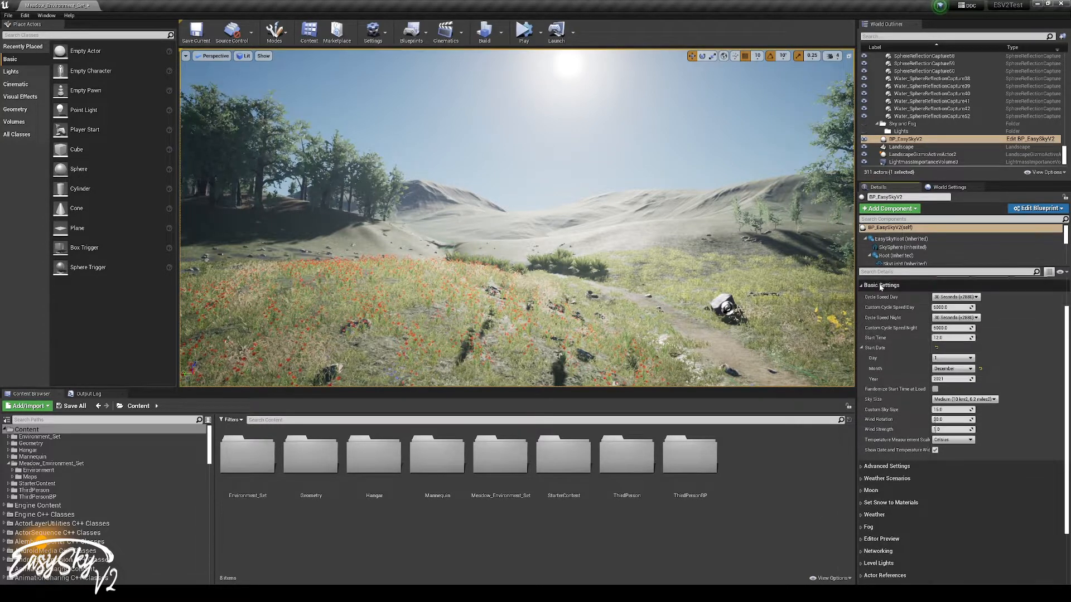
left_click(886, 326)
left_click(873, 373)
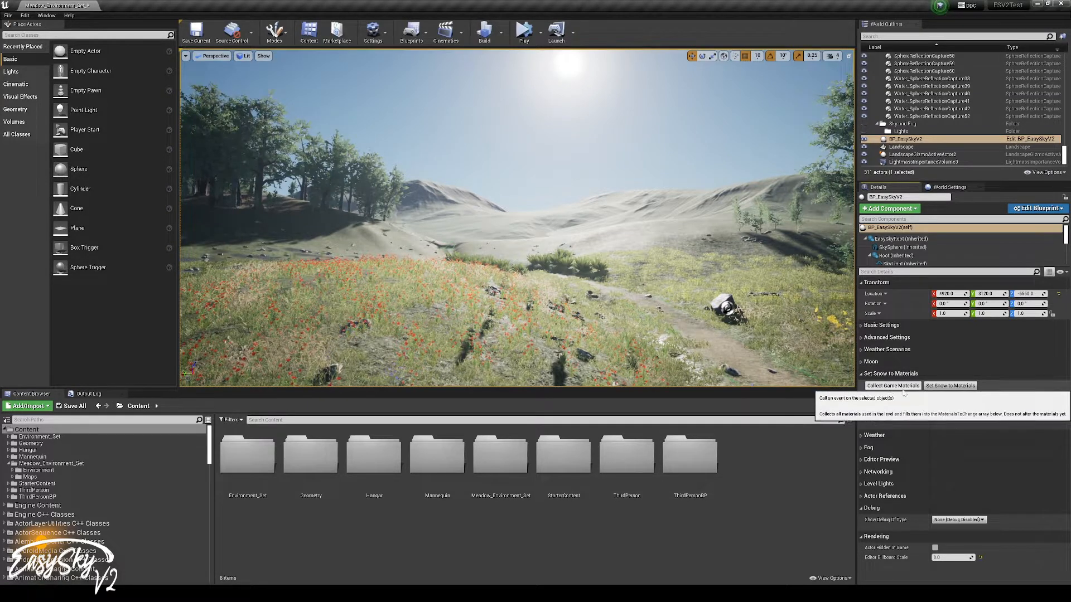
Collect the level's game materials into the Materials to Change array and look through its entries
right_click_drag(637, 277, 649, 282)
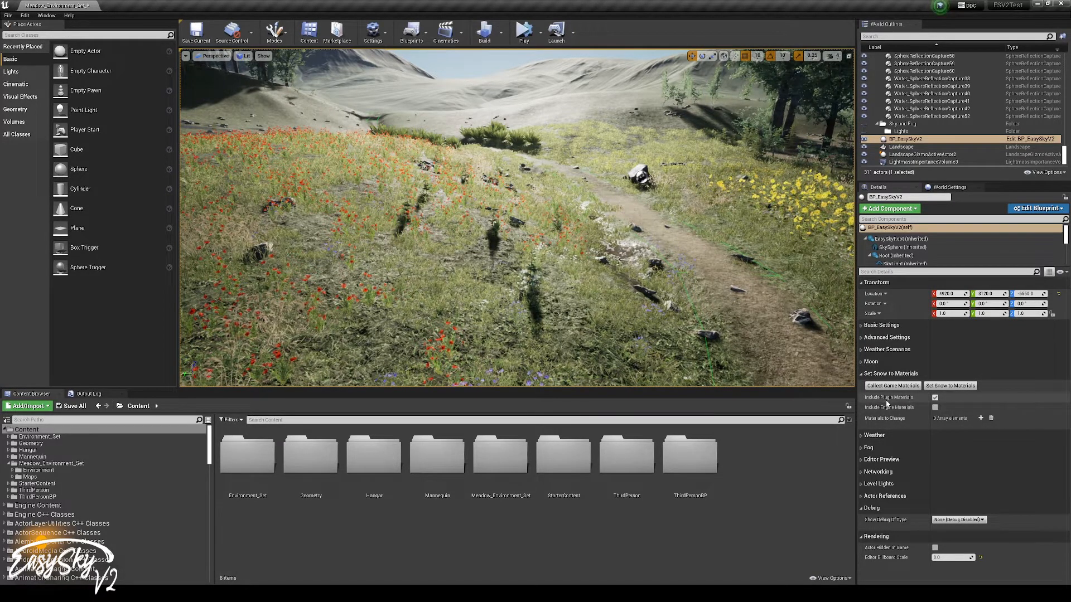
mouse_move(912, 412)
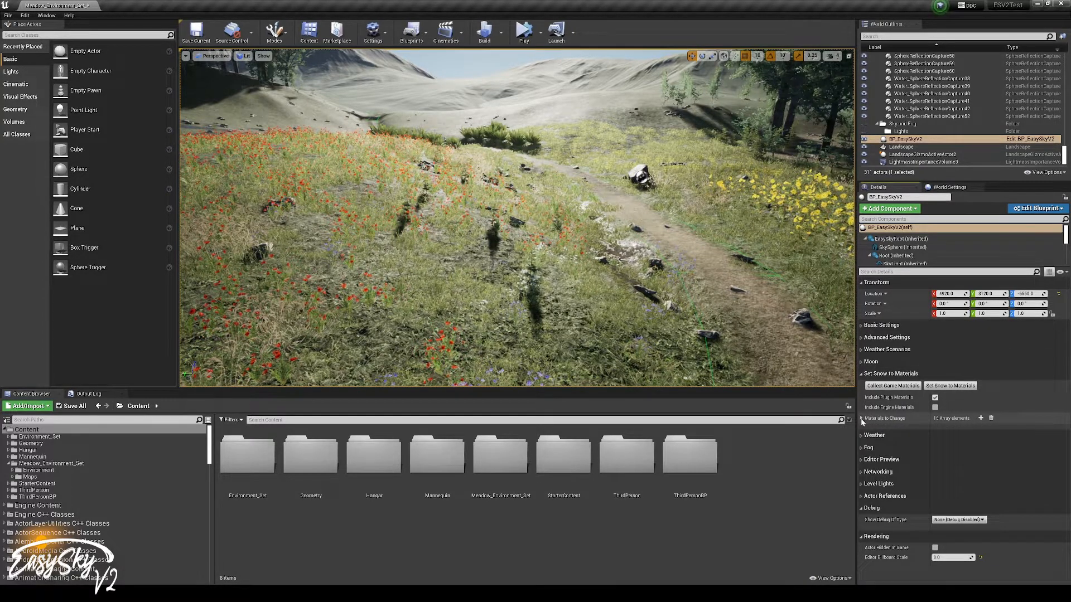
left_click(862, 418)
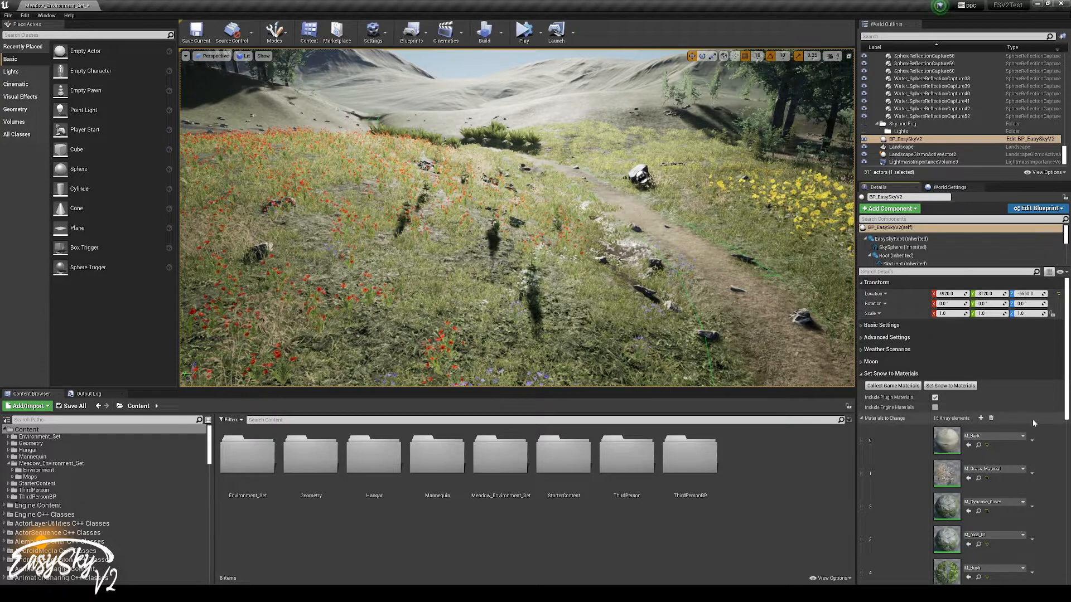
scroll(1032, 419, "down", 3)
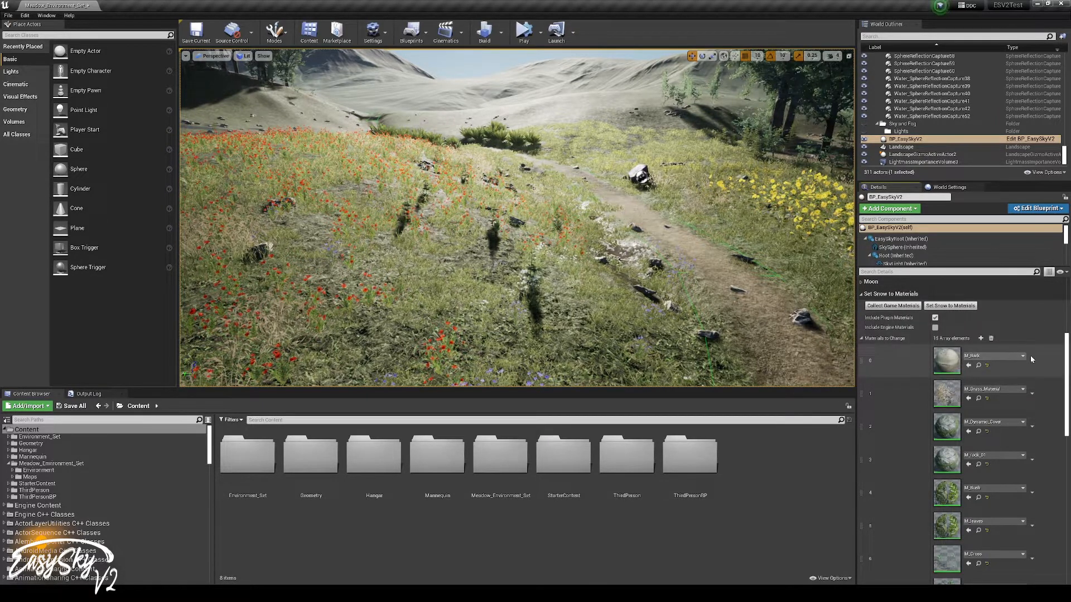
scroll(1029, 355, "down", 5)
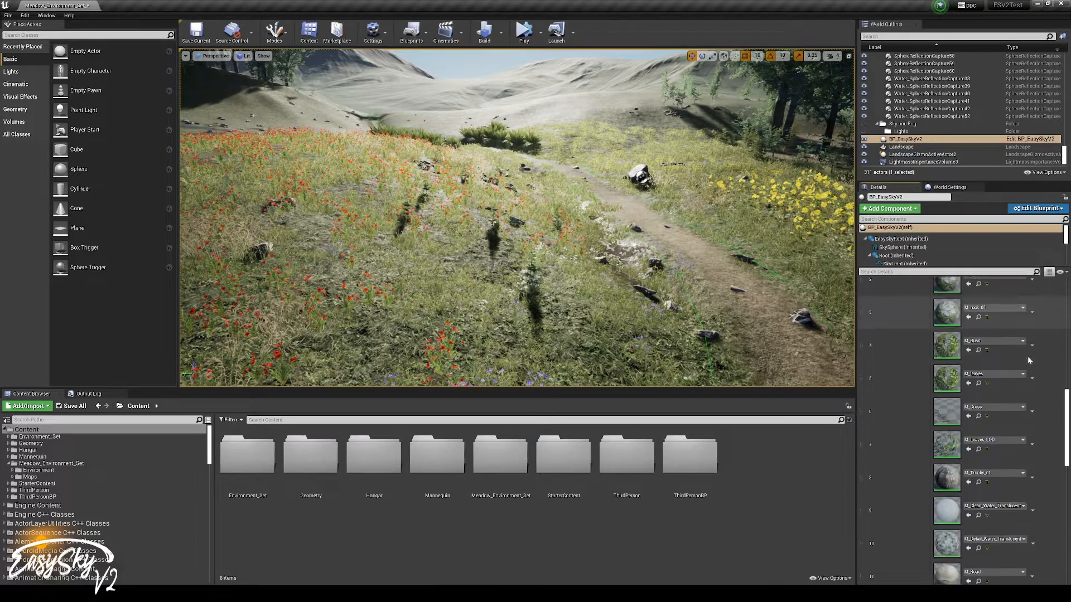
scroll(1038, 481, "down", 3)
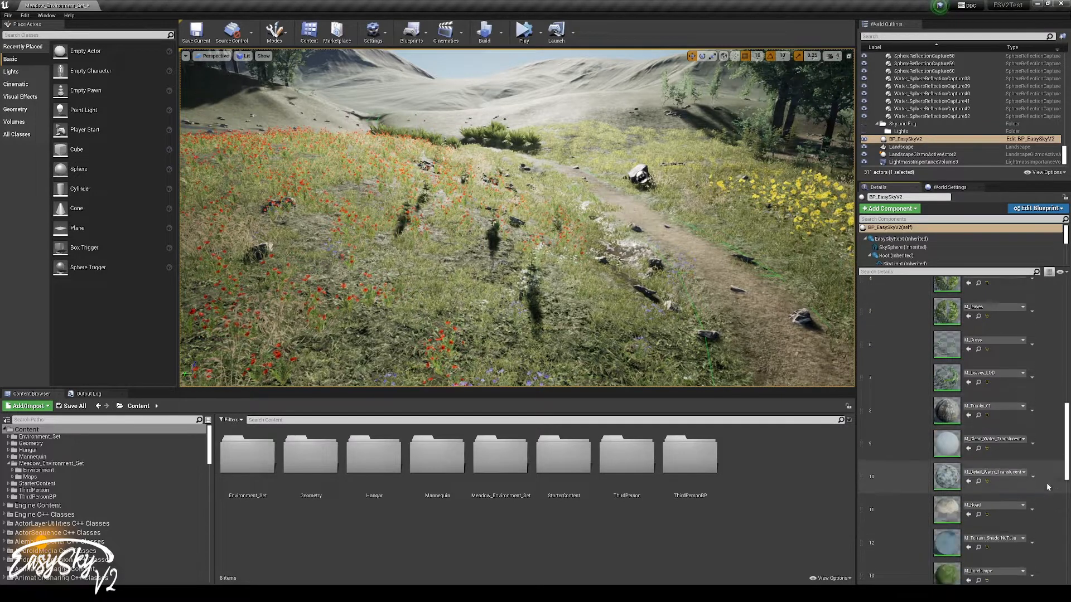
scroll(1038, 480, "down", 3)
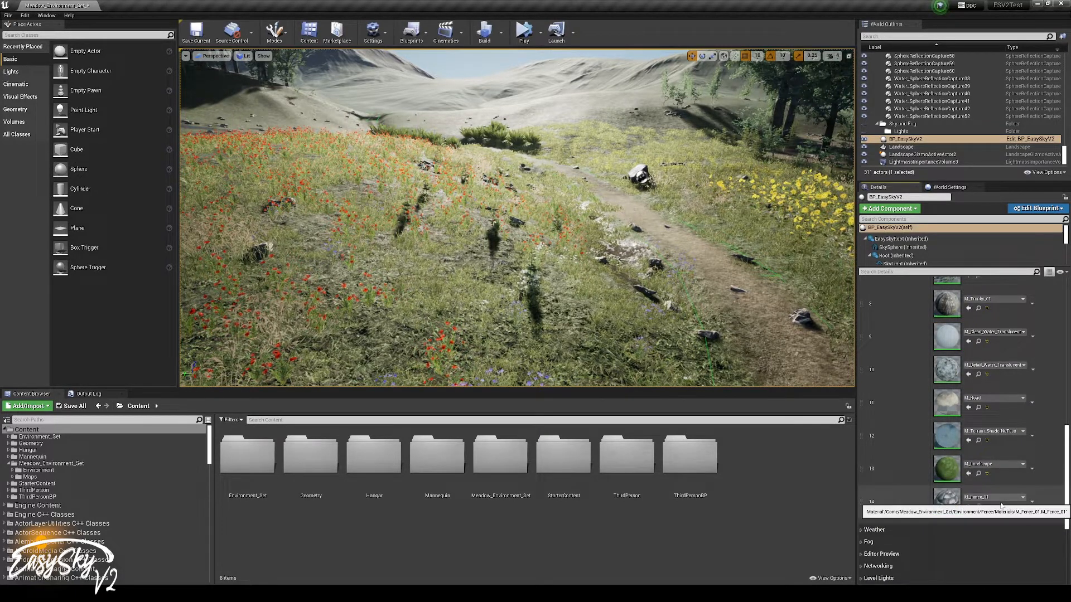
scroll(1001, 506, "up", 7)
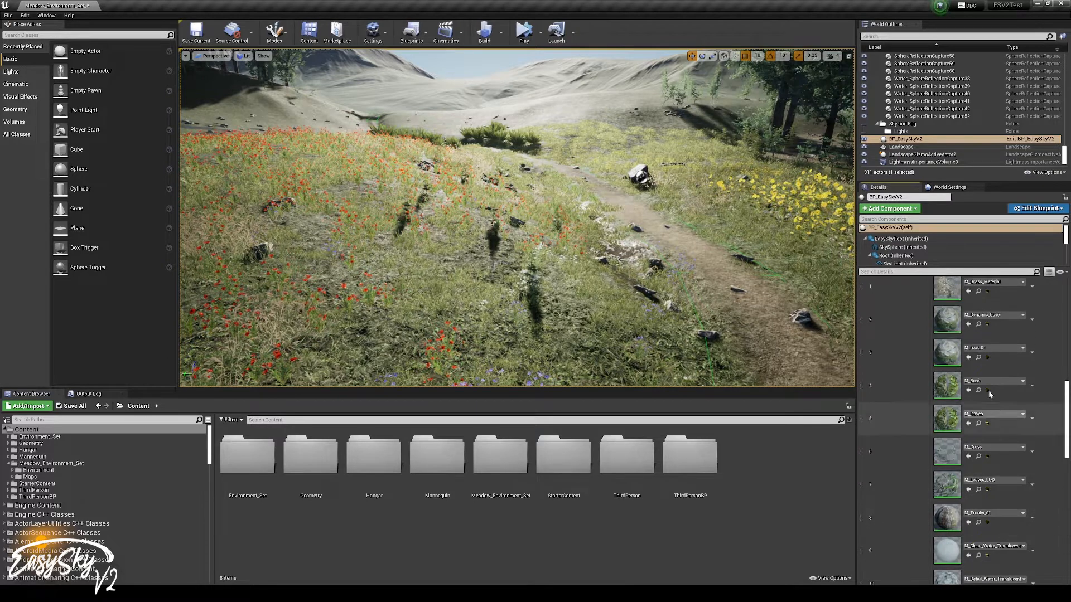
scroll(976, 466, "up", 2)
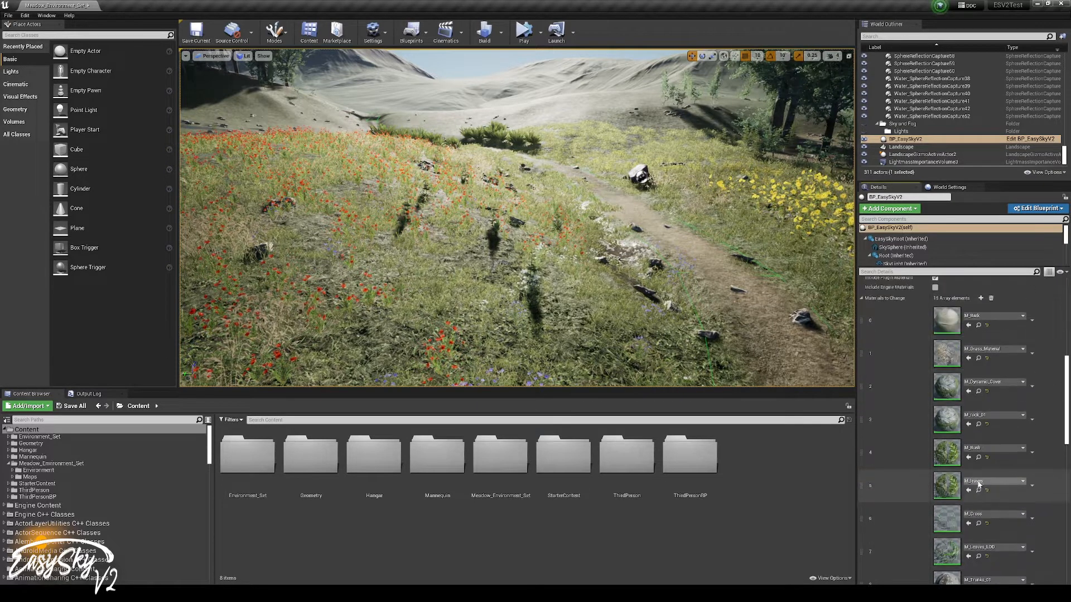
Inspect the preview of M_Grass_Material, close it, and delete that material from the Materials to Change array
double_click(947, 351)
left_click_drag(139, 229, 56, 130)
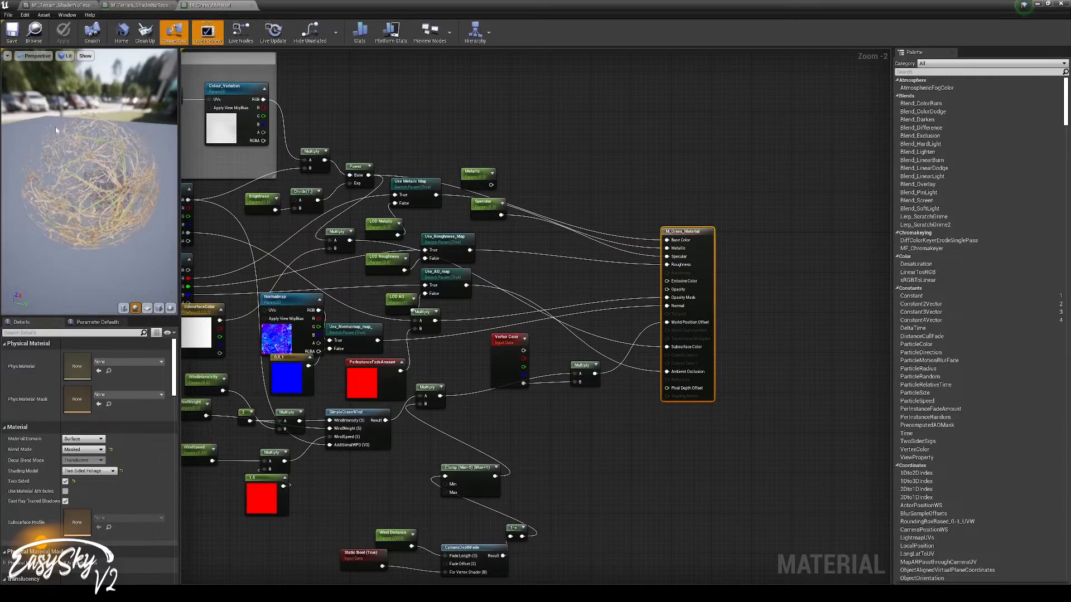
left_click(225, 4)
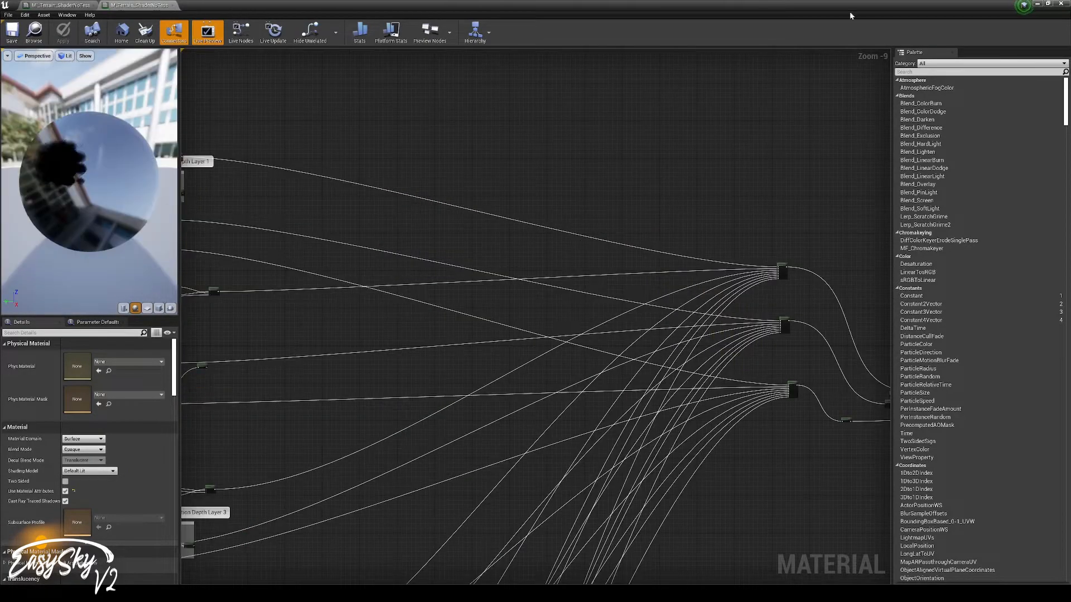
left_click(1037, 4)
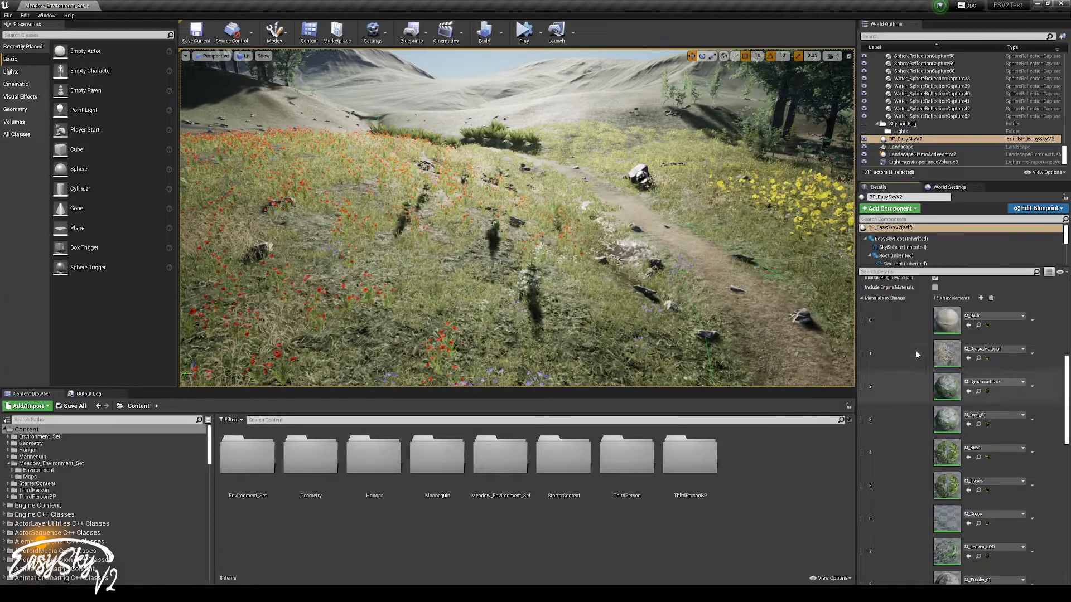
left_click(1032, 353)
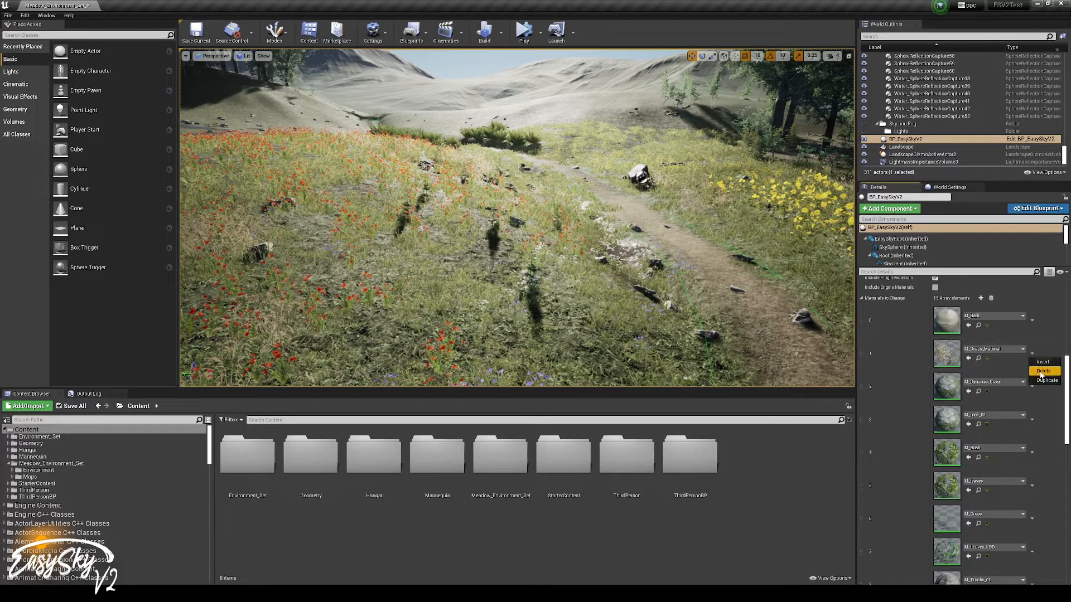
left_click(1041, 369)
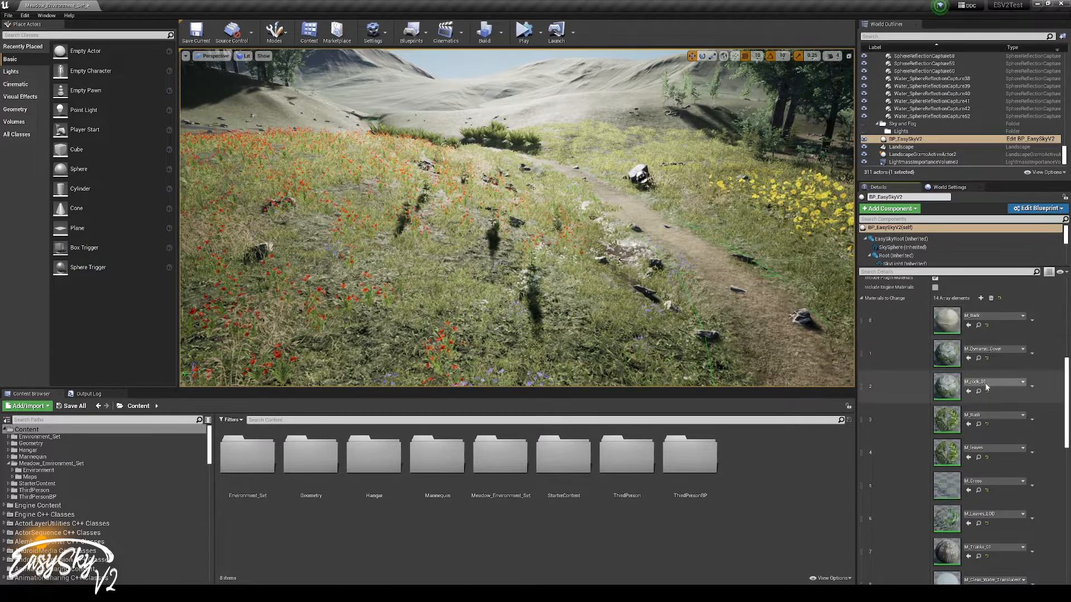
Open the M_Bush material to examine its preview and node graph, and return to the level
double_click(945, 417)
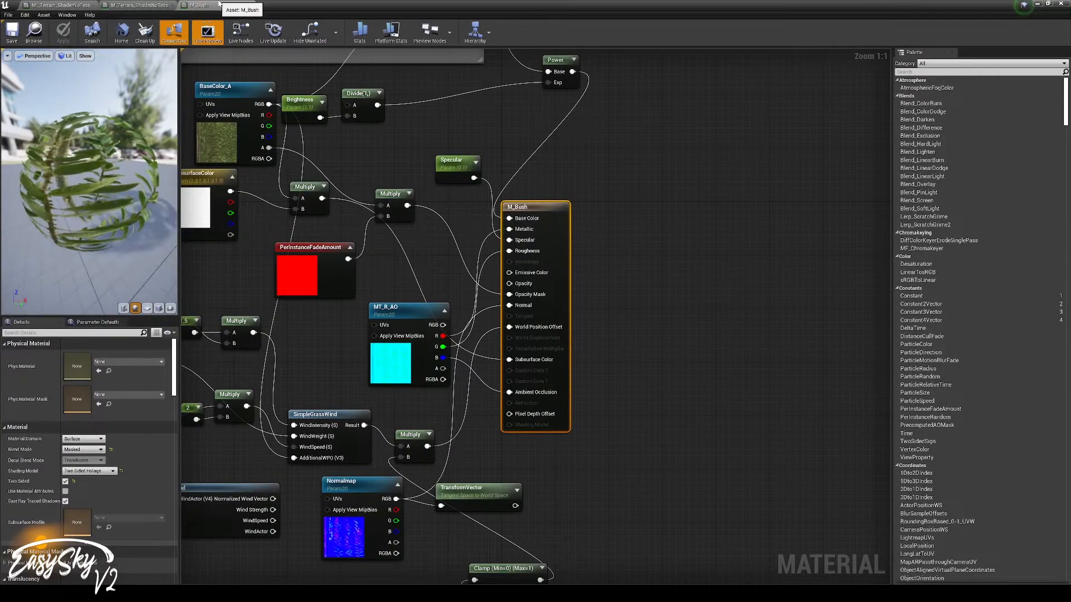
left_click(252, 5)
left_click(1035, 5)
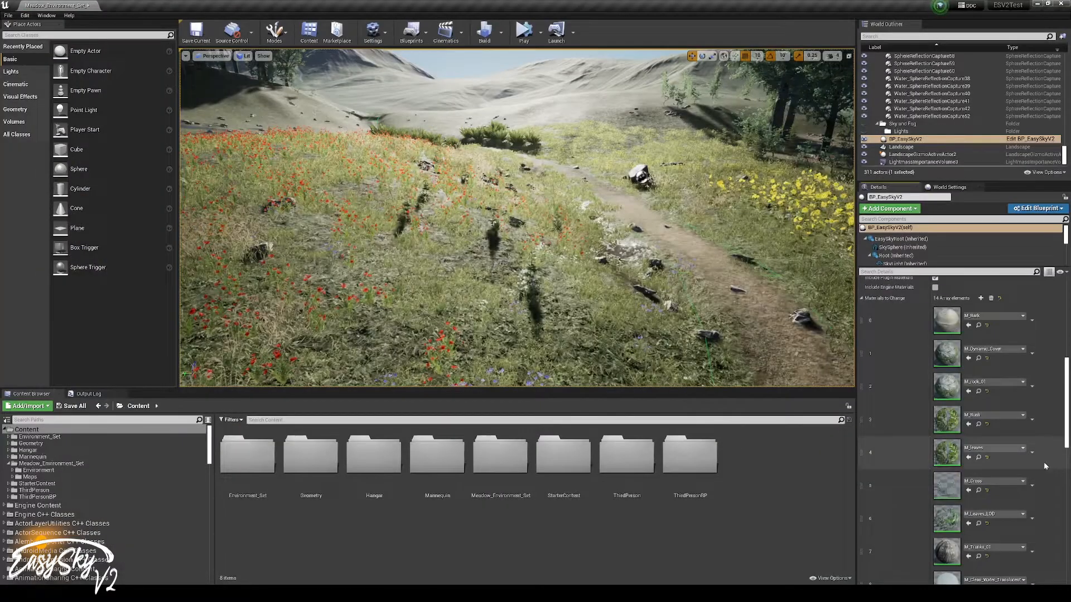
Inspect the preview of the M_Cross material, close it, and delete that material from the Materials to Change array
scroll(942, 417, "down", 1)
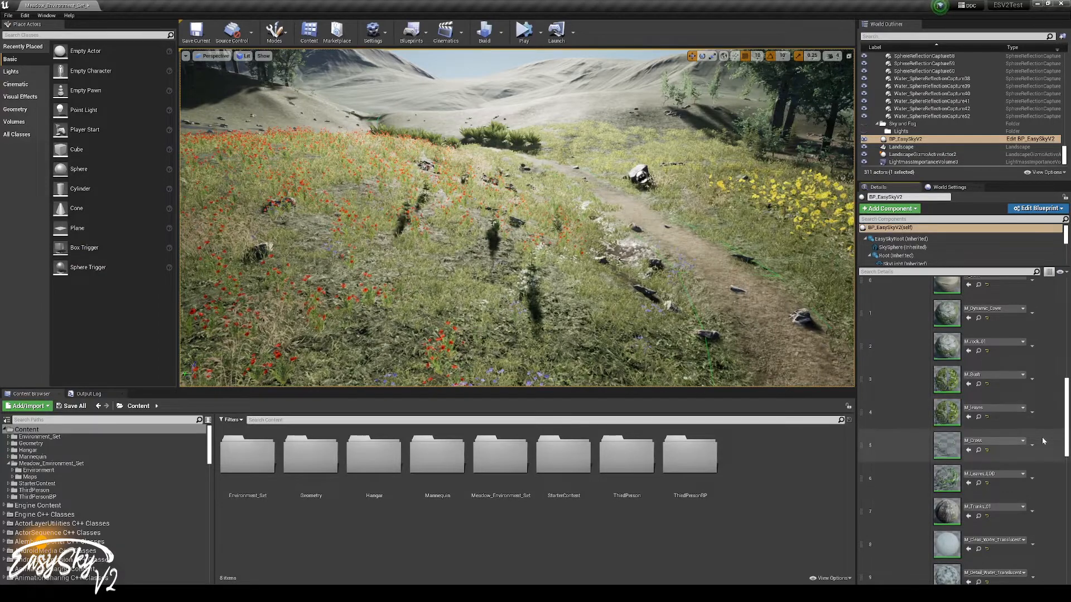
scroll(942, 415, "down", 1)
double_click(943, 414)
left_click_drag(139, 219, 106, 202)
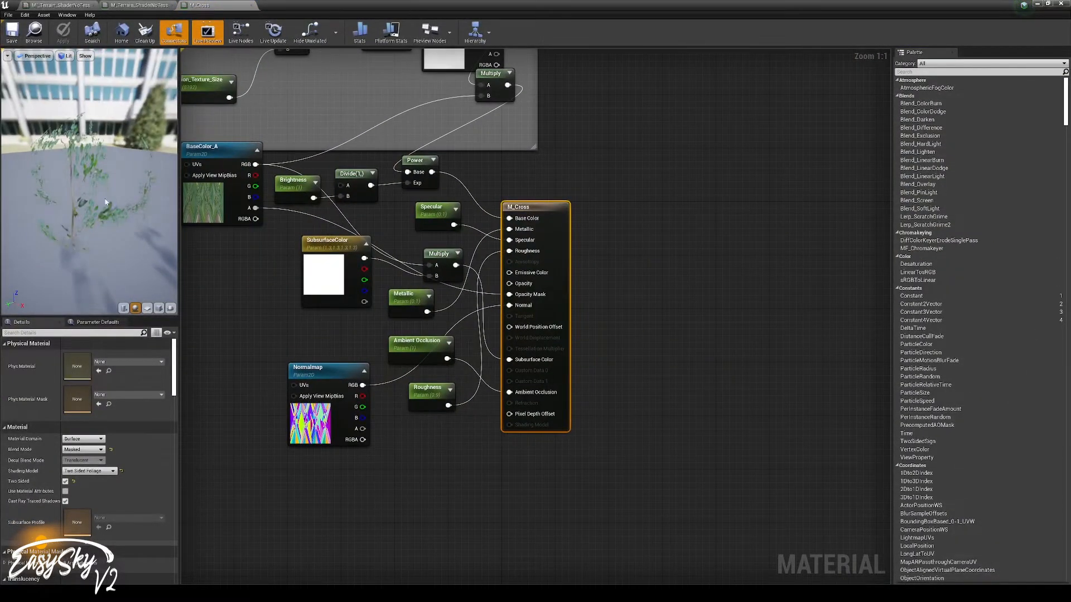
left_click(226, 5)
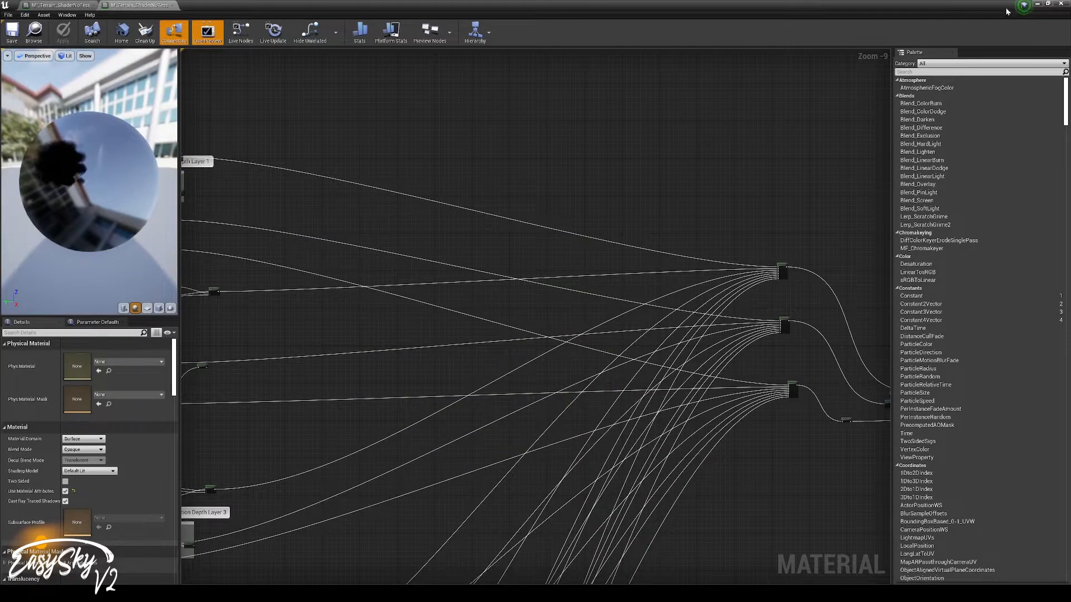
left_click(1036, 4)
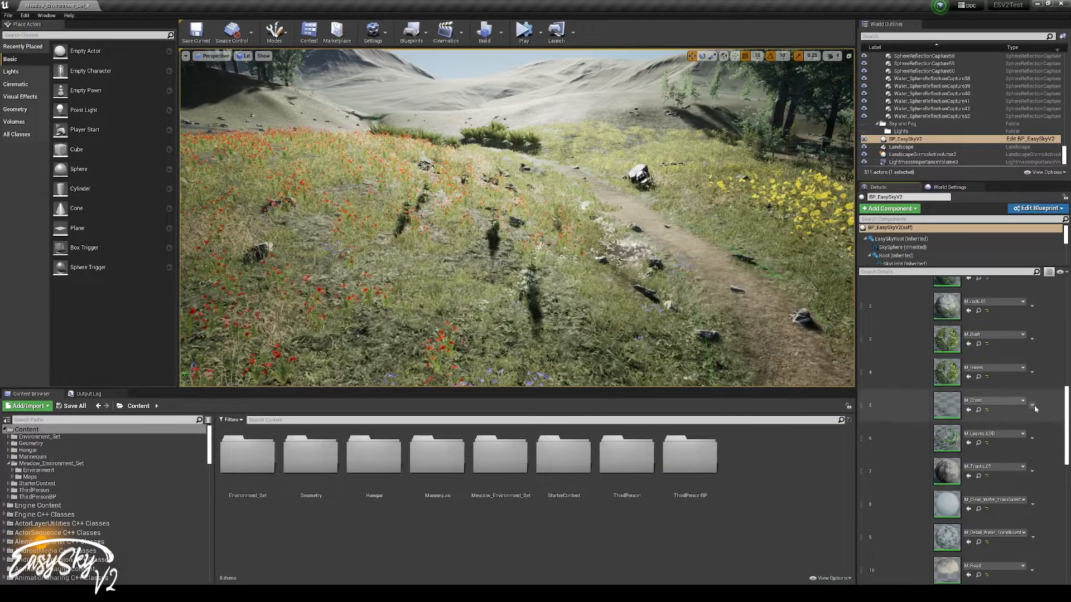
left_click(1043, 422)
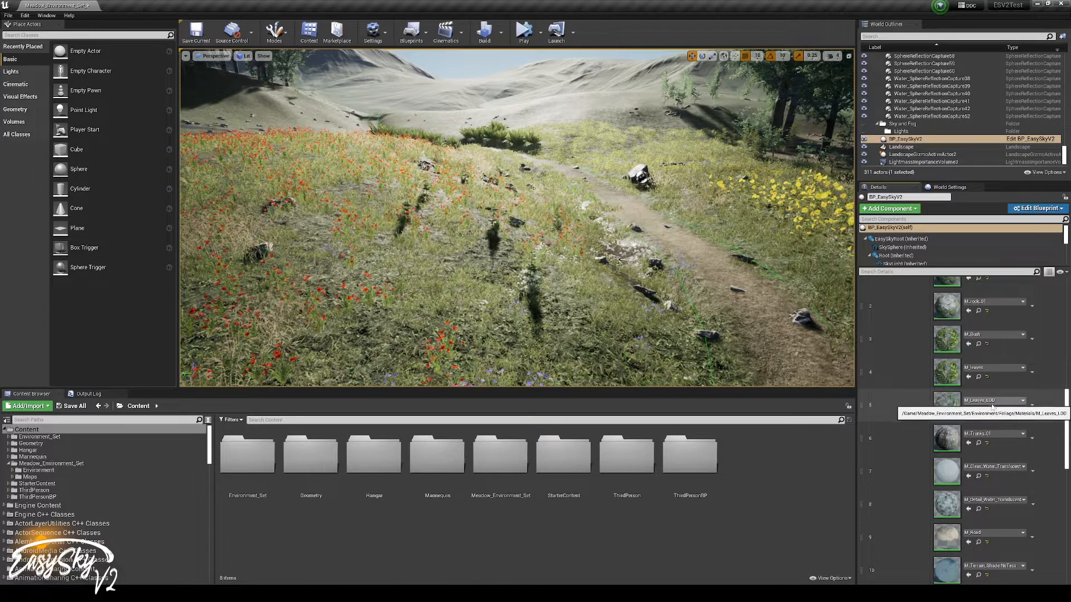
Open the M_Leaves_LOD material to examine its preview, and return to the level
double_click(946, 400)
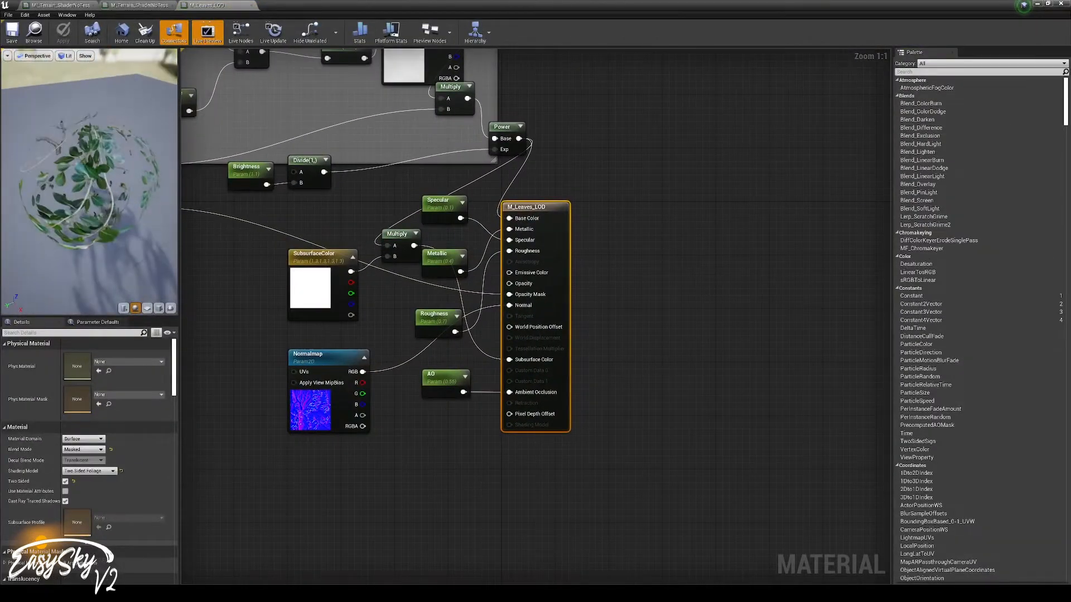
left_click(251, 5)
left_click(1036, 5)
Delete the two water materials, M_Clear_Water_Translucent and M_Detail_Water_Translucent, from the Materials to Change array
scroll(1038, 413, "down", 3)
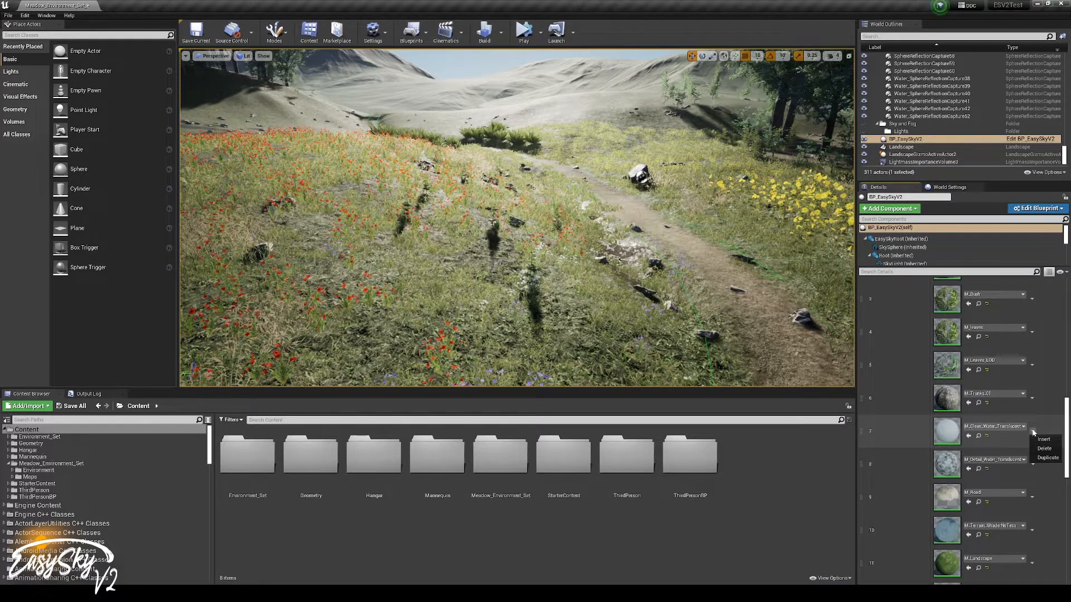
left_click(1041, 449)
left_click(1032, 429)
left_click(1044, 449)
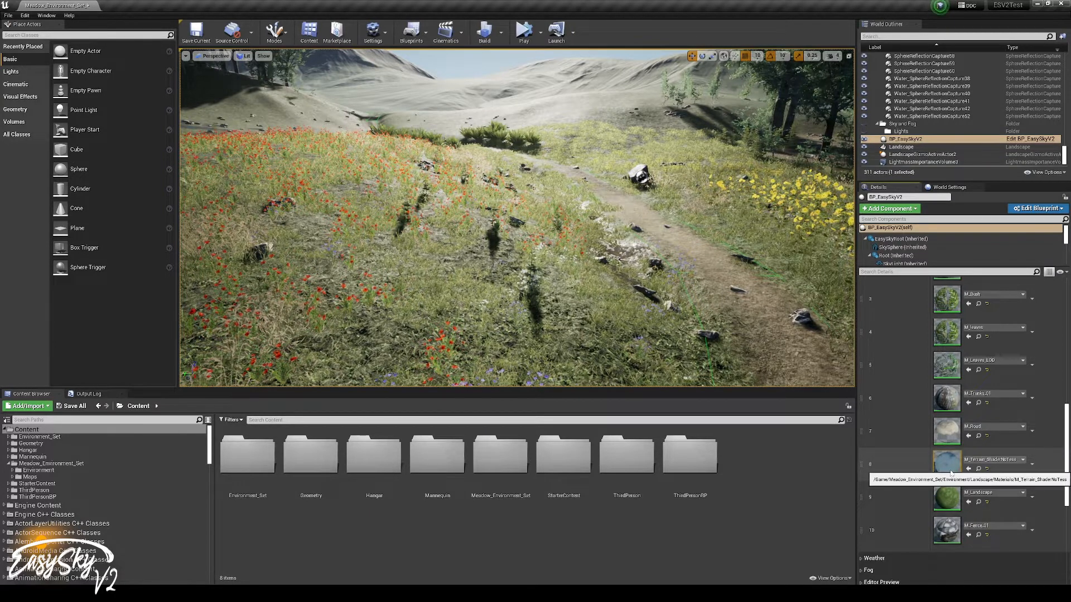
Open the M_Road material and examine its preview sphere and blend mode
scroll(951, 474, "down", 2)
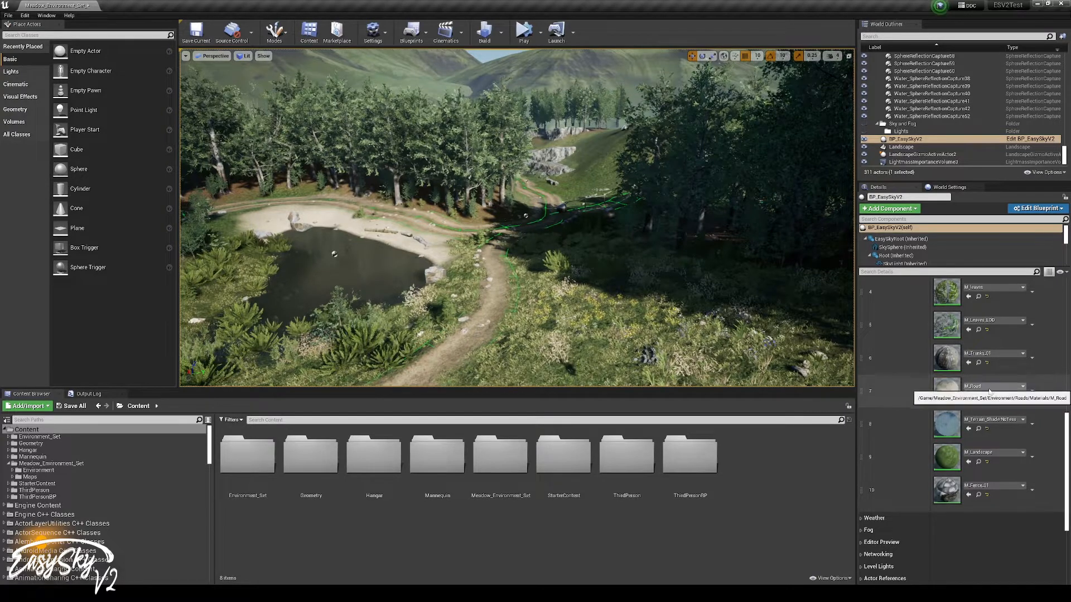
double_click(950, 390)
left_click(672, 369)
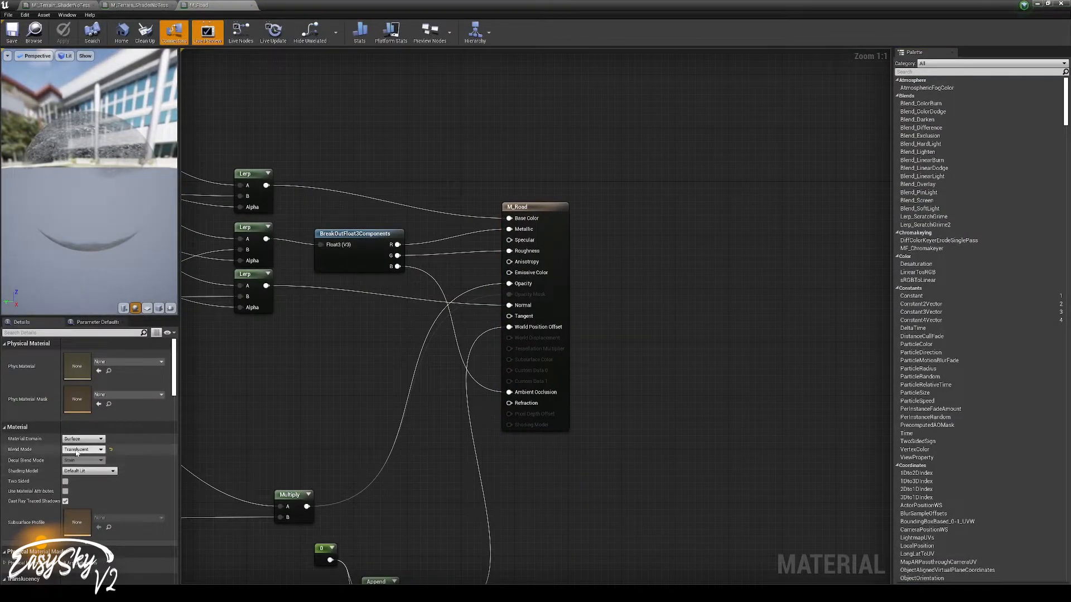
mouse_move(81, 152)
left_mouse_down()
mouse_move(86, 212)
mouse_move(112, 218)
mouse_move(129, 195)
mouse_move(98, 184)
mouse_move(125, 142)
mouse_move(64, 155)
left_mouse_up()
scroll(81, 152, "up", 2)
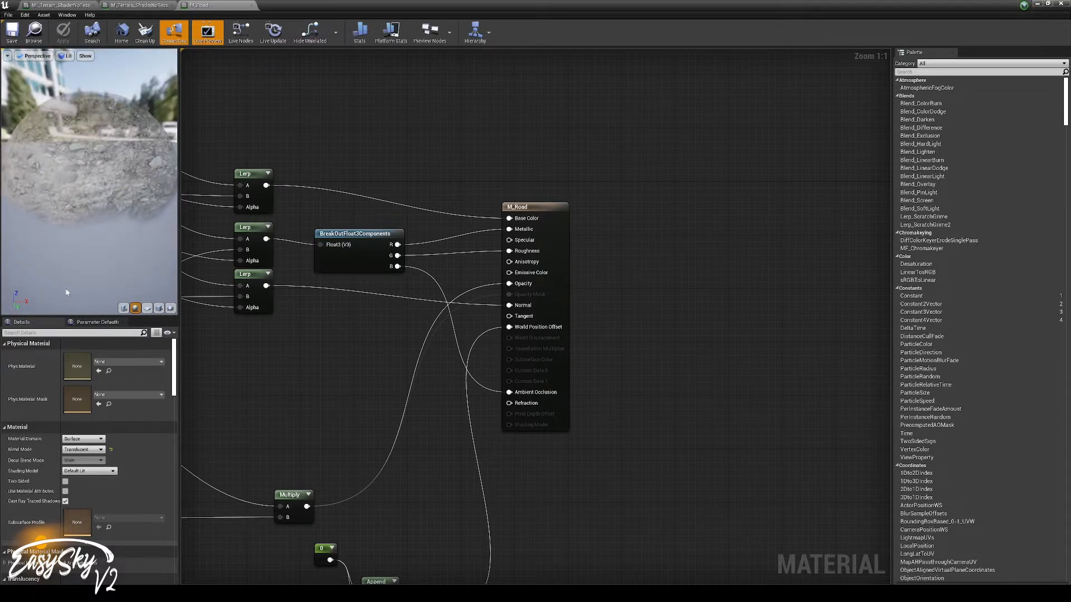
Set the blend mode of M_Road to Masked and apply the change with the road in the level in view
left_click(87, 450)
left_click(78, 463)
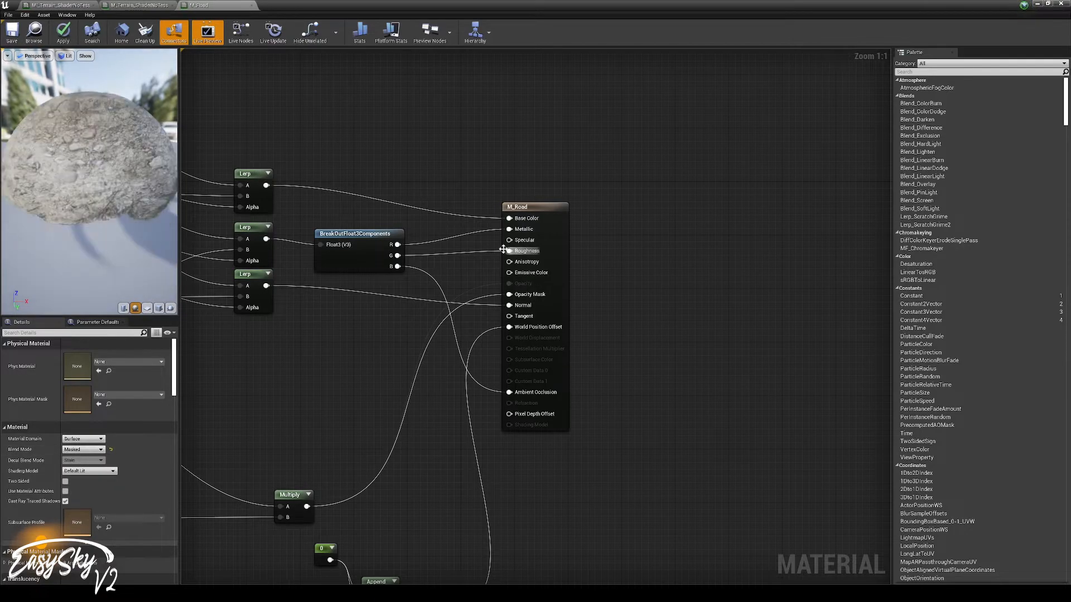
left_click_drag(385, 3, 532, 348)
left_click(391, 380)
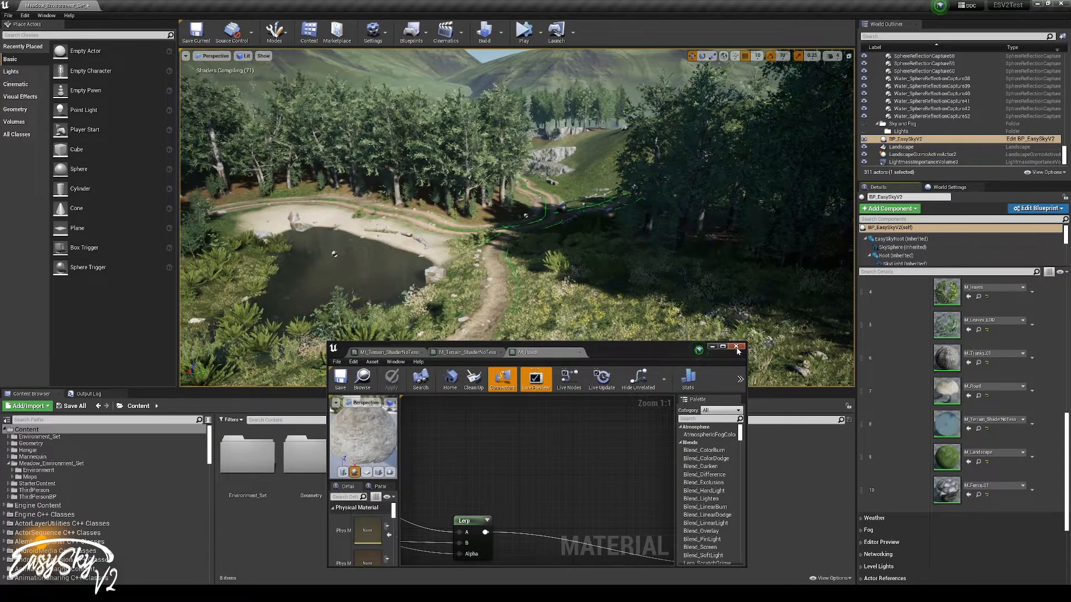
Close the M_Road material editor and apply Set Snow to Materials to the collected materials
left_click(580, 352)
left_click(736, 347)
mouse_move(669, 284)
right_mouse_down()
mouse_move(651, 284)
mouse_move(666, 307)
mouse_move(681, 290)
right_mouse_up()
key("w")
key("w")
key("e")
key("s")
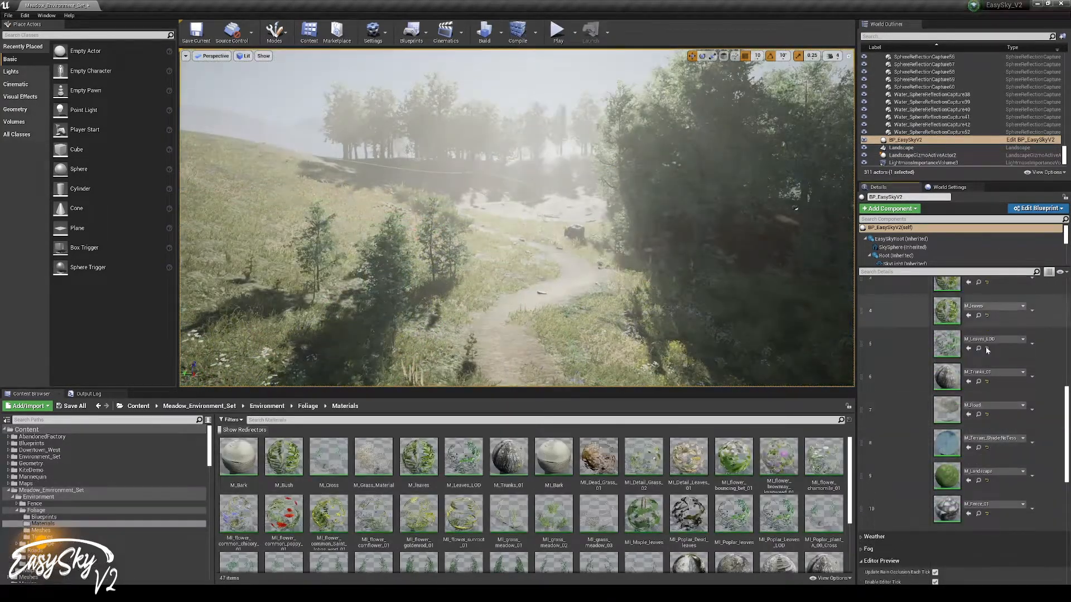
scroll(962, 432, "up", 5)
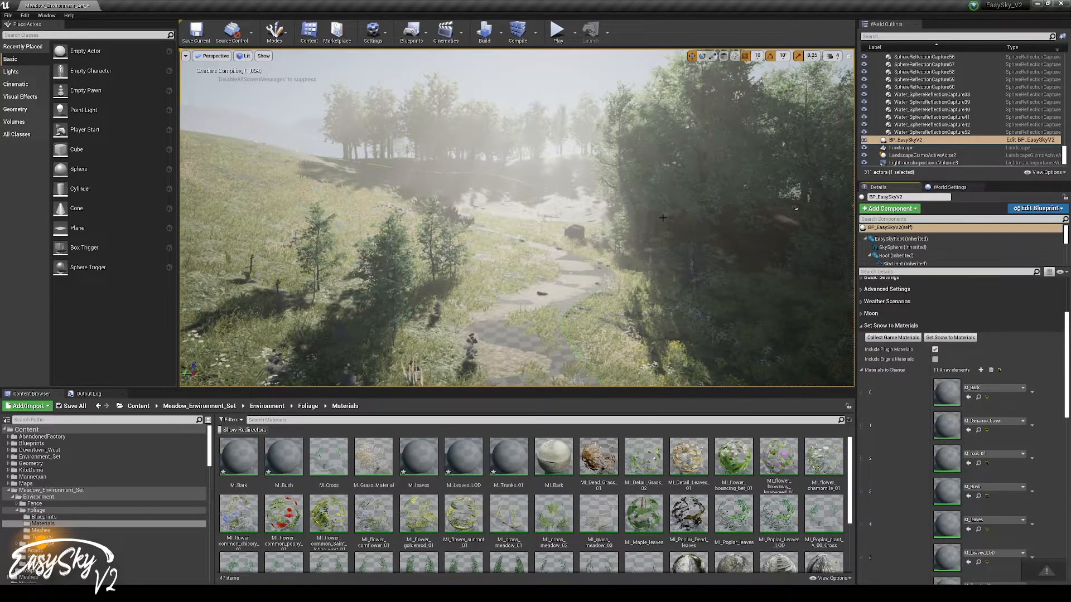
Open the M_Bark material from the Materials to Change array and select its Snow_Func node
scroll(946, 363, "down", 2)
scroll(954, 333, "down", 5)
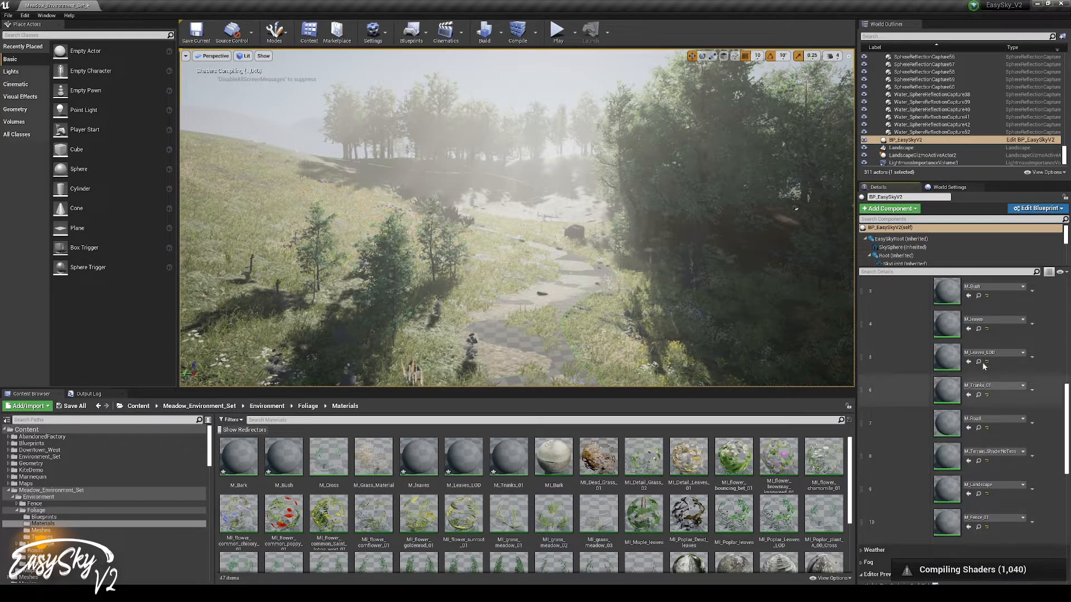
scroll(958, 296, "up", 4)
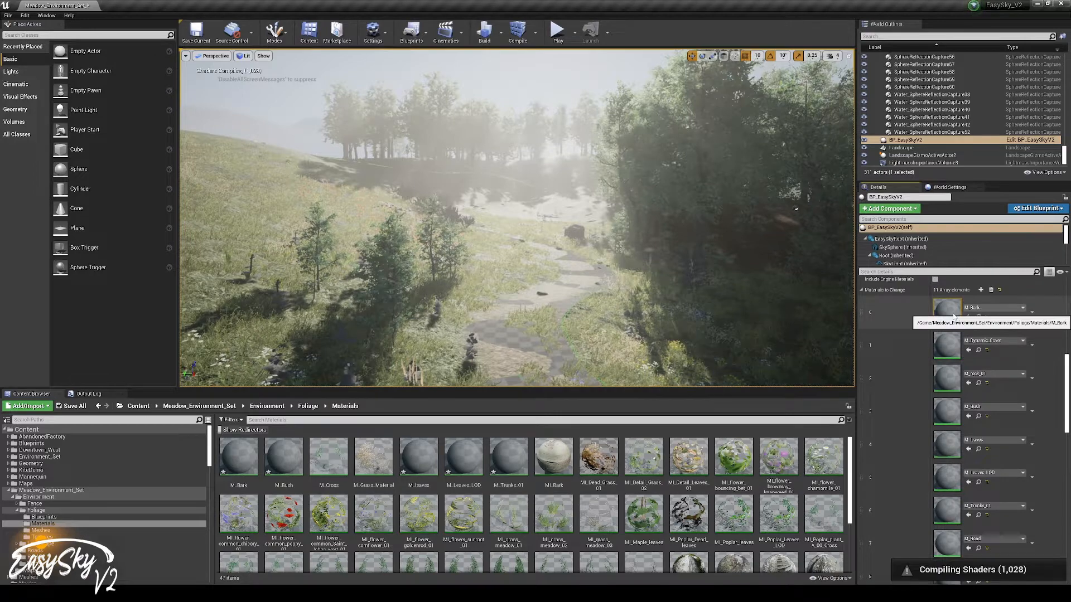
double_click(948, 311)
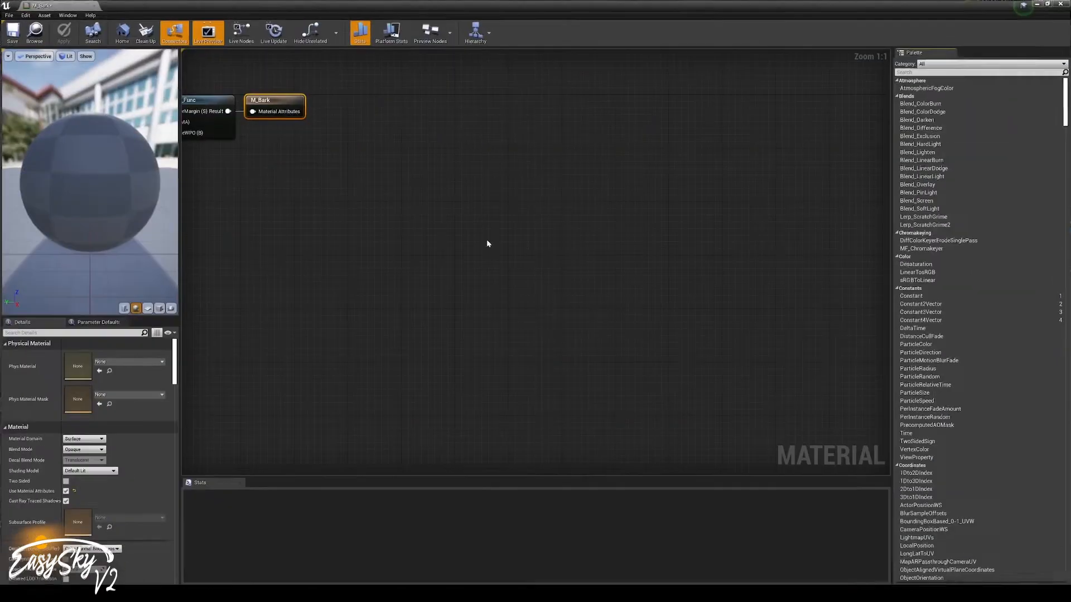
right_click_drag(256, 143, 617, 208)
left_click_drag(526, 123, 575, 245)
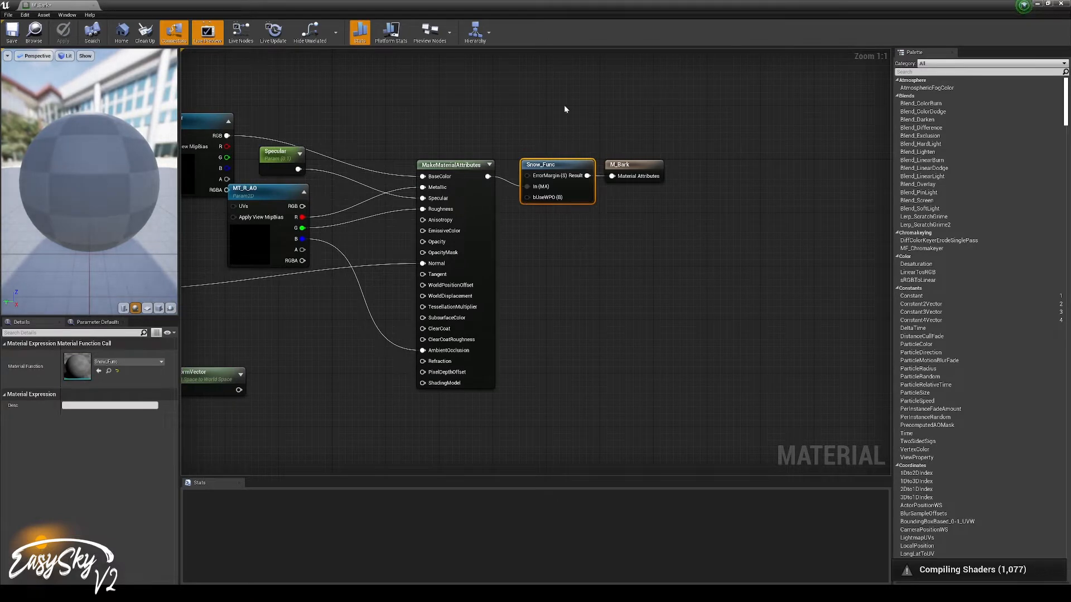
Examine how MakeMaterialAttributes feeds Snow_Func and the M_Bark output node, and return to the level
left_click(435, 166)
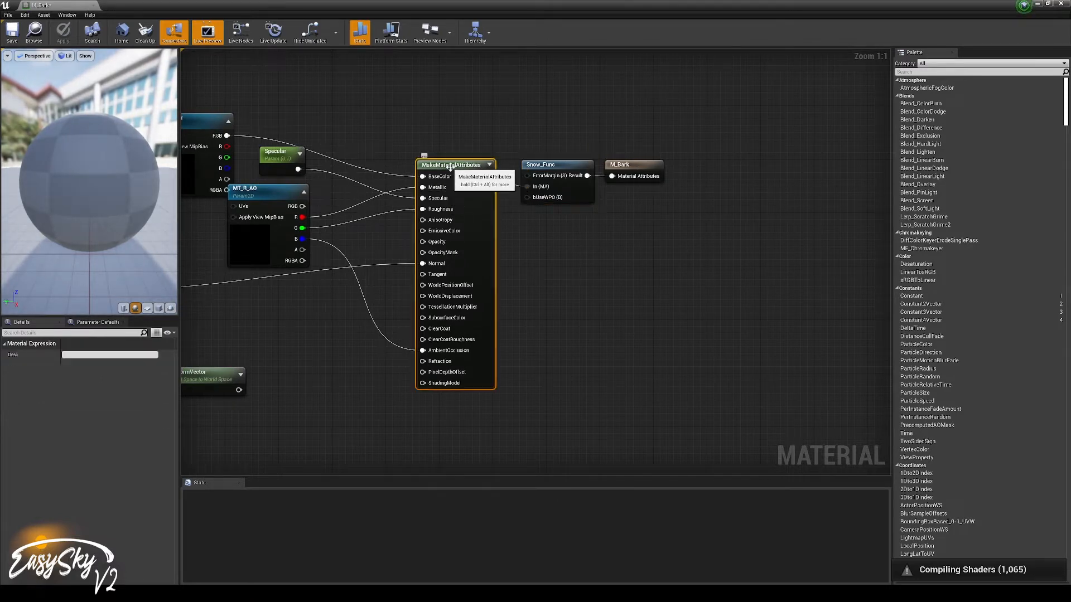
left_click(642, 167)
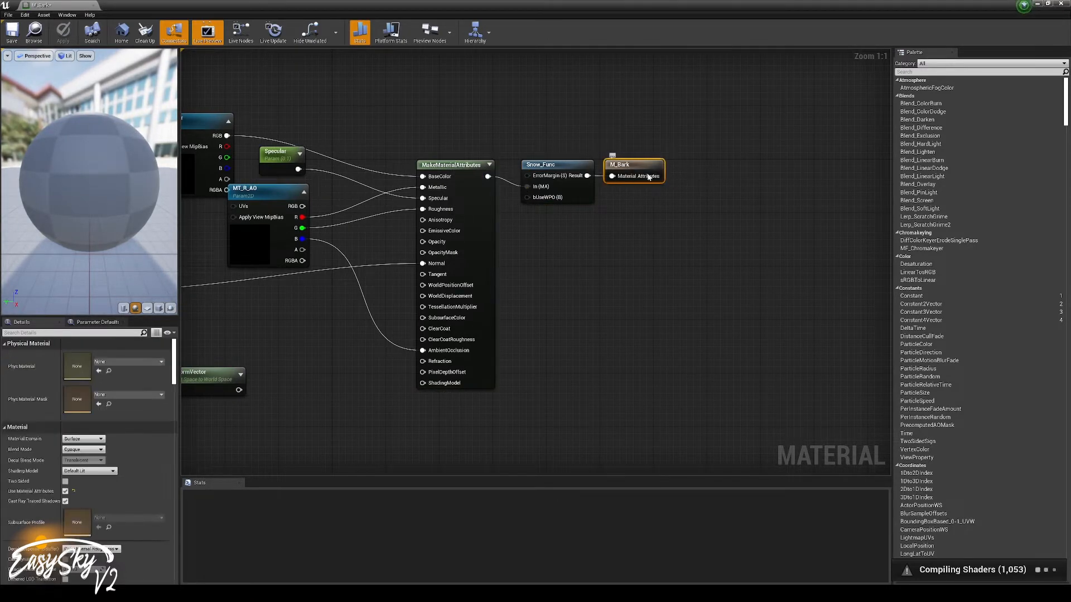
right_click_drag(637, 167, 687, 196)
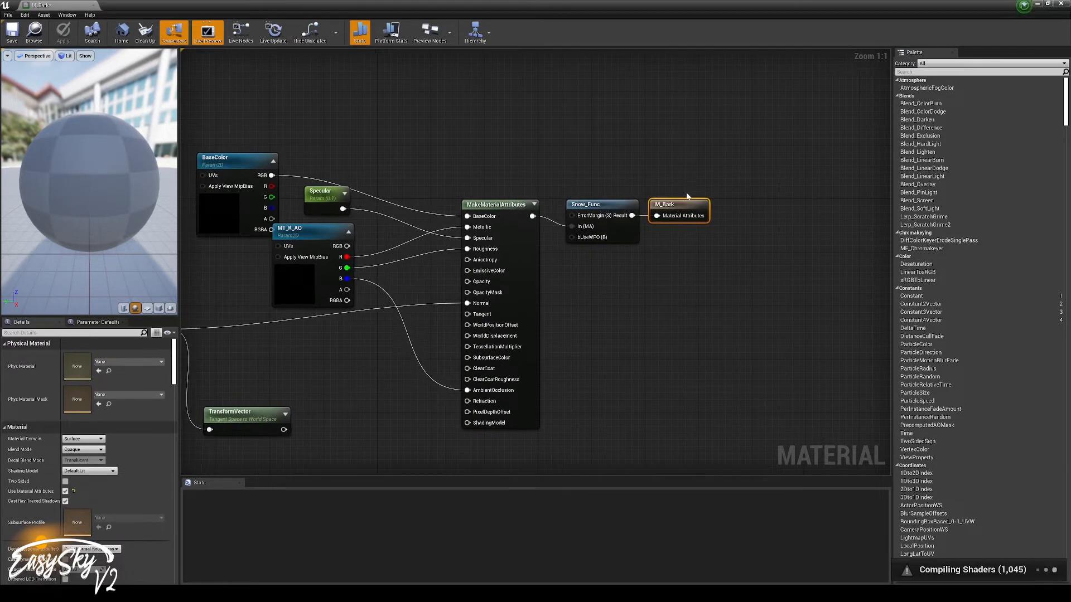
right_click_drag(620, 153, 710, 129)
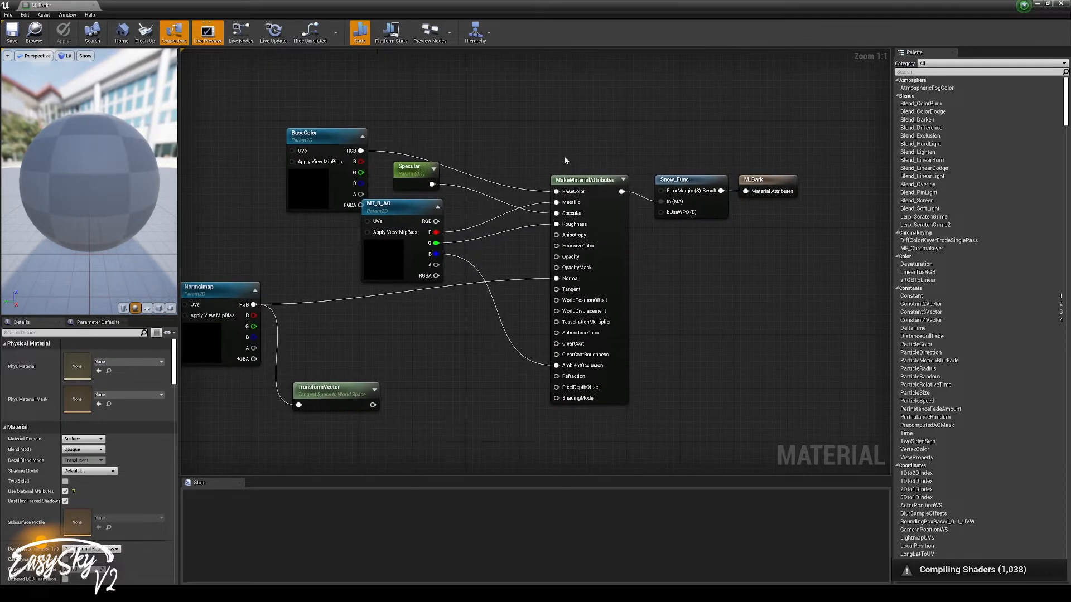
left_click_drag(538, 136, 639, 430)
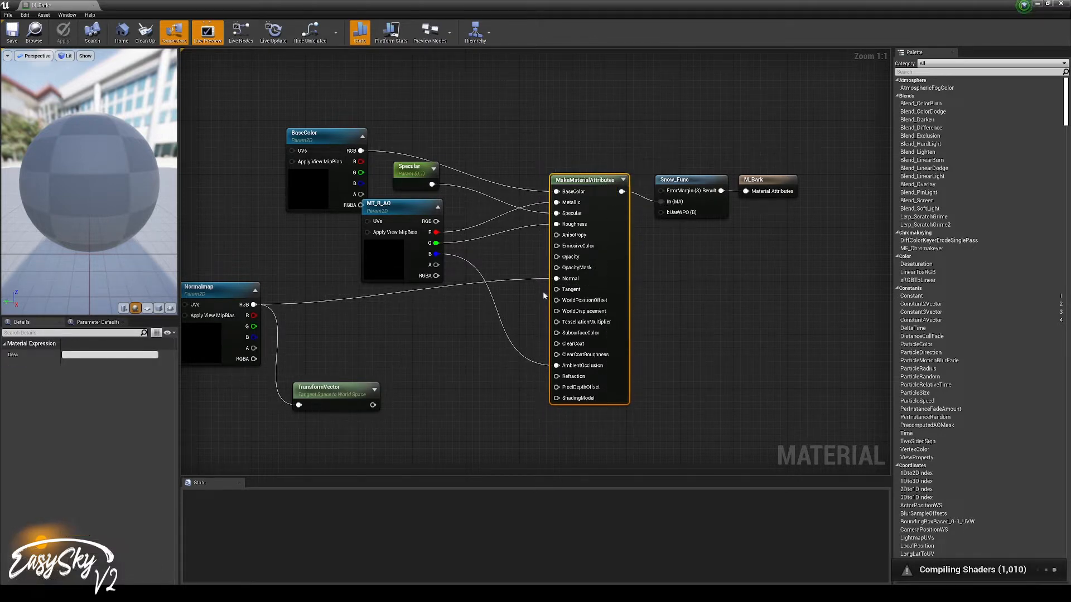
left_click(500, 363)
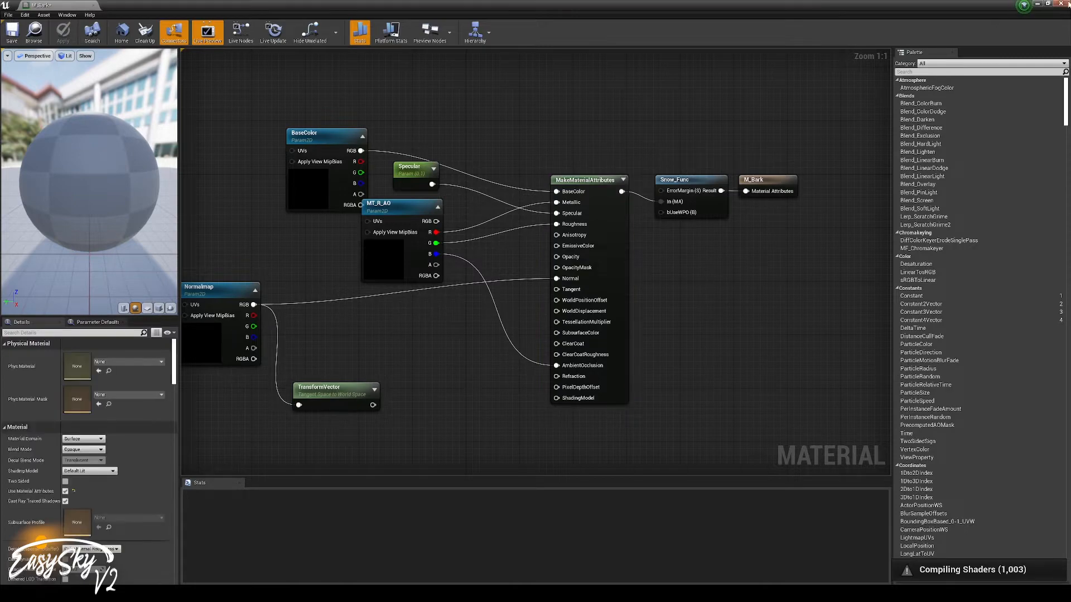
left_click(1038, 5)
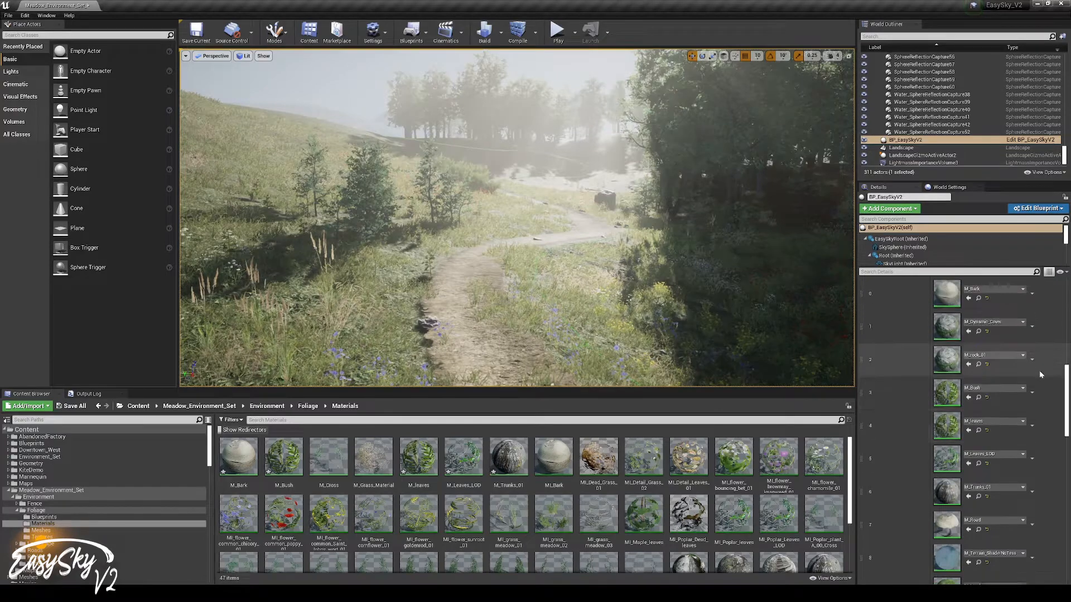
Set the selected weather scenario of BP_EasySkyV2 to MediumRain
scroll(1039, 370, "up", 3)
scroll(961, 363, "up", 2)
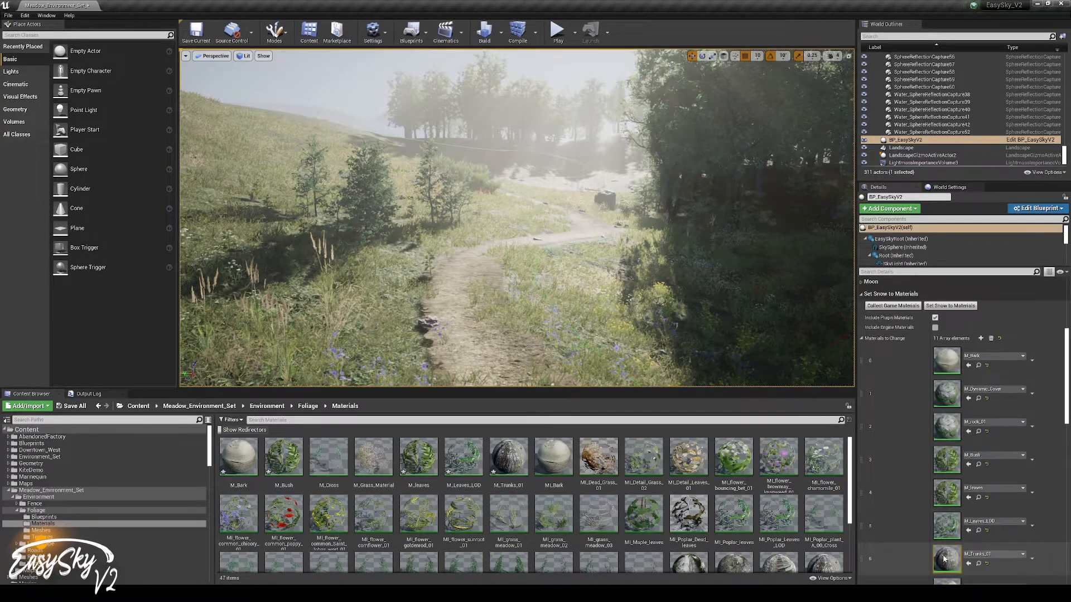
right_click_drag(725, 268, 633, 263)
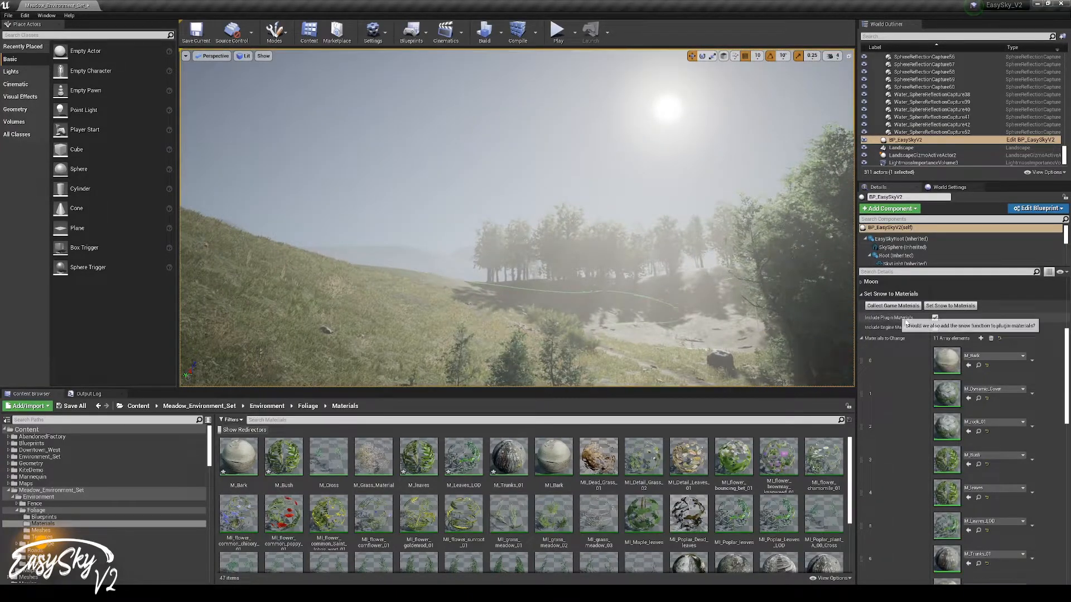
scroll(953, 386, "up", 3)
left_click(915, 374)
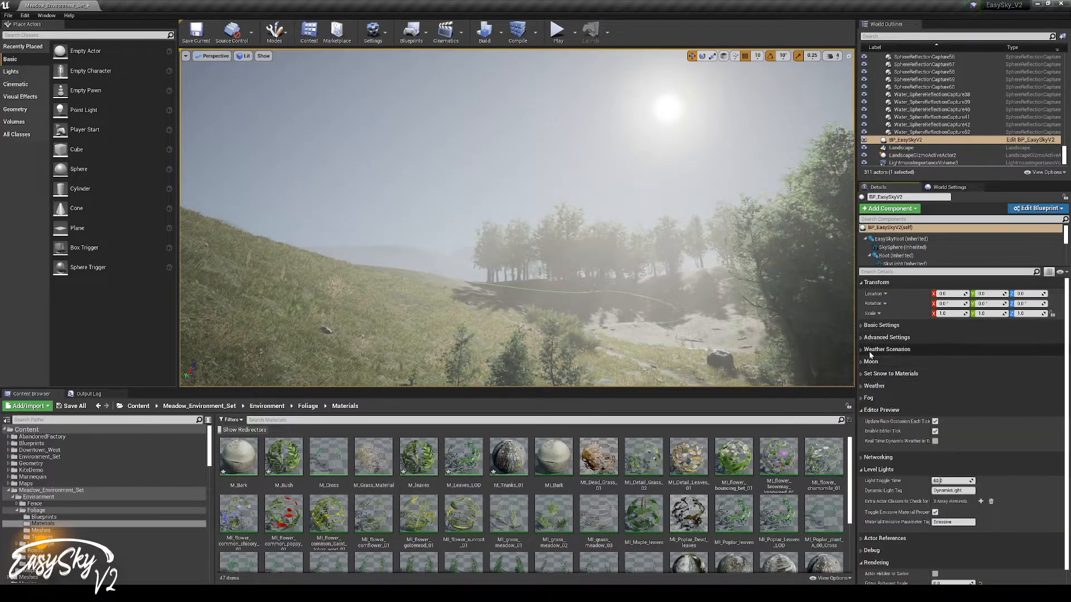
left_click(920, 349)
left_click(953, 362)
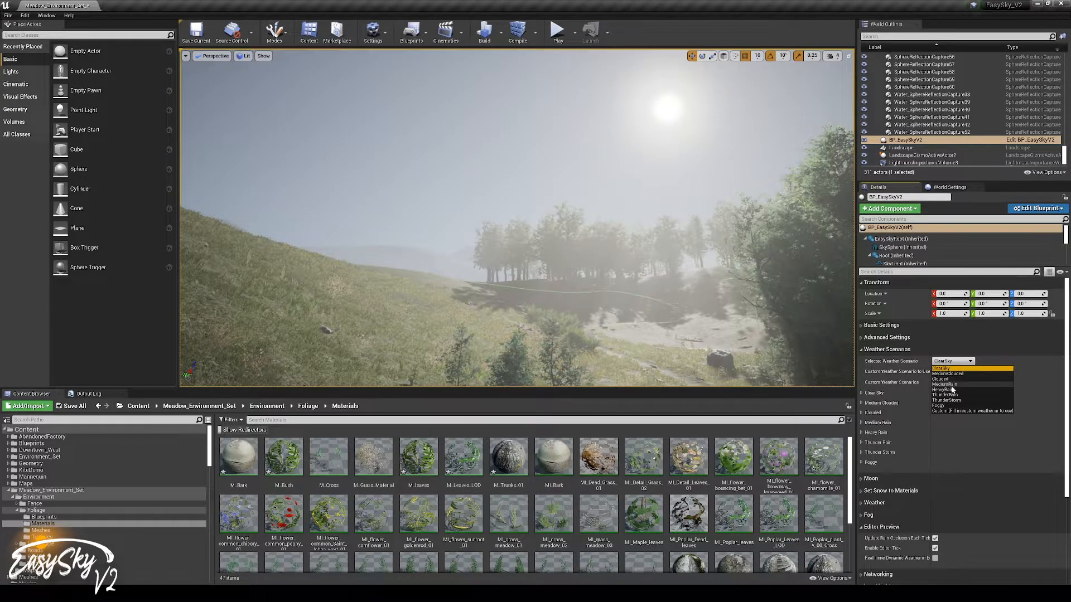
left_click(953, 386)
right_click_drag(645, 263, 654, 288)
Set the start date's month to December in the basic settings of BP_EasySkyV2
left_click(870, 326)
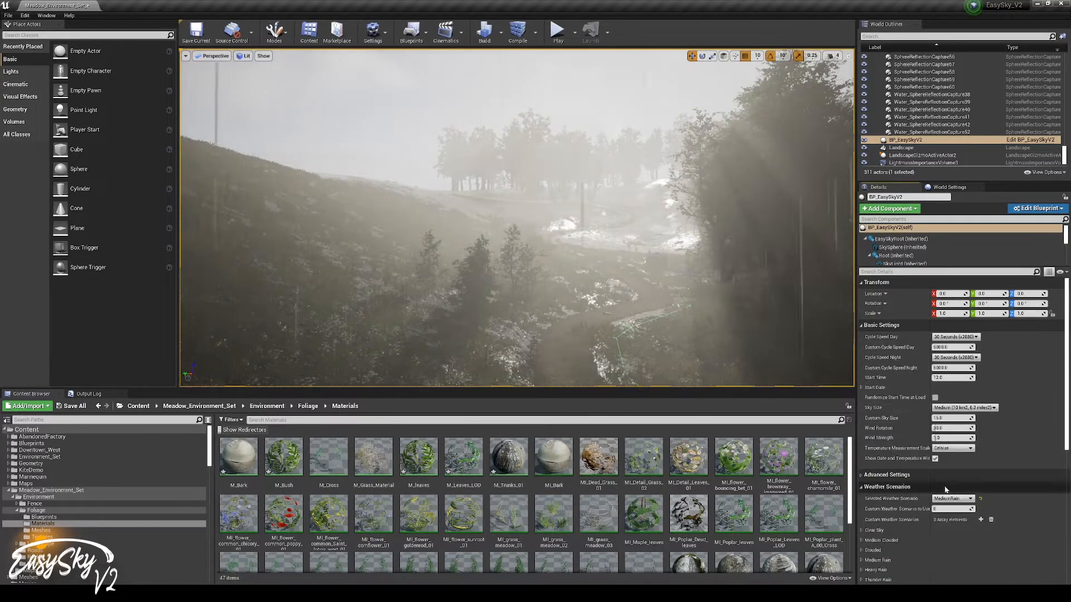
left_click(862, 388)
left_click(952, 408)
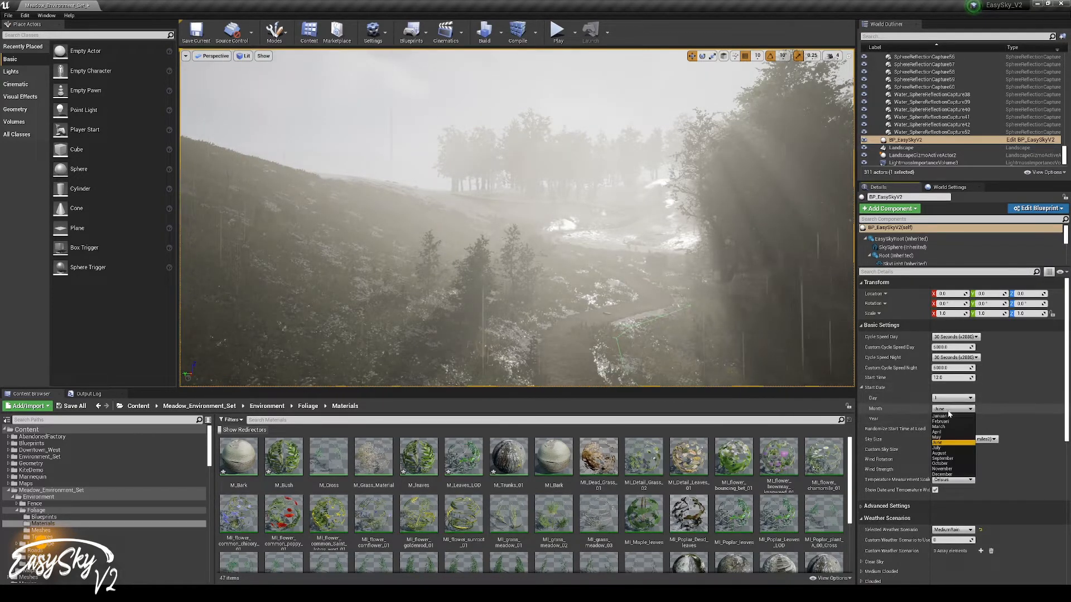
left_click(941, 474)
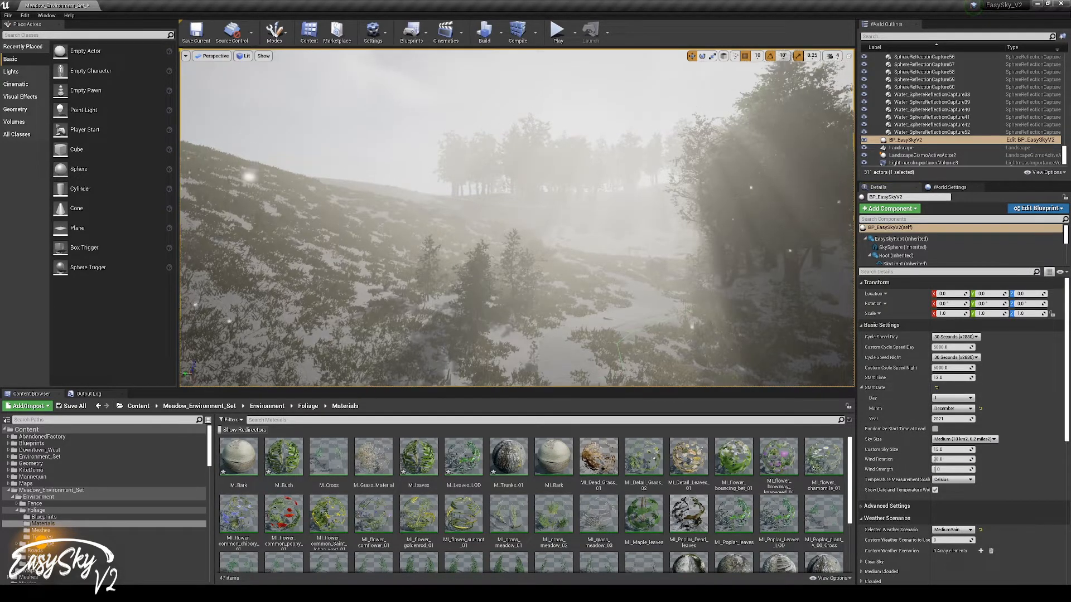
Inspect the snow across the meadow, select the rock Rock_01_Cut4 and open its parent material M_rock_01
right_click_drag(517, 218, 580, 290)
right_click_drag(516, 218, 713, 173)
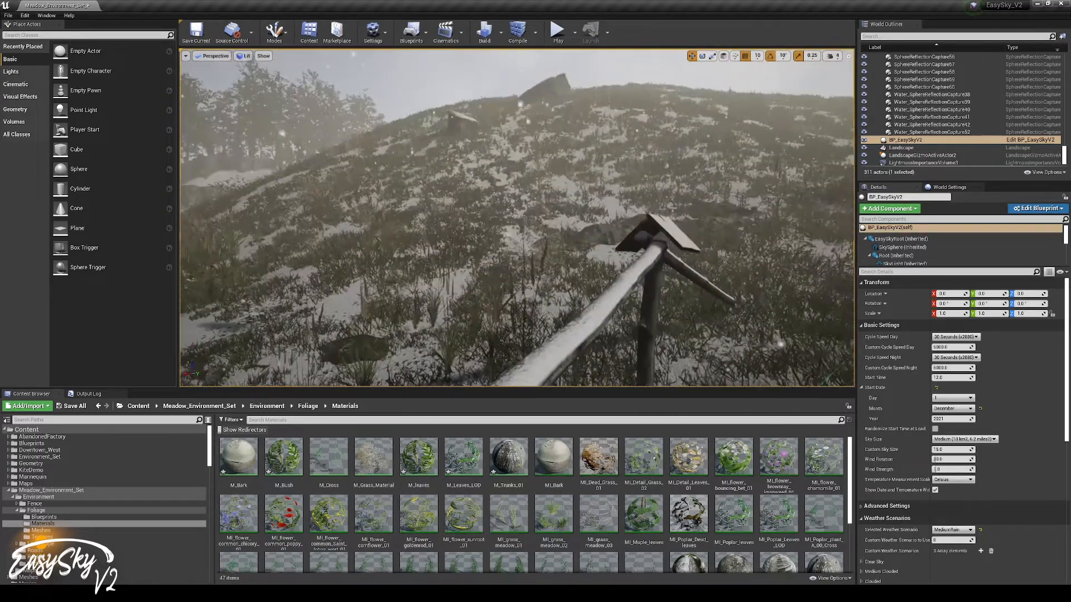
right_click_drag(517, 217, 446, 296)
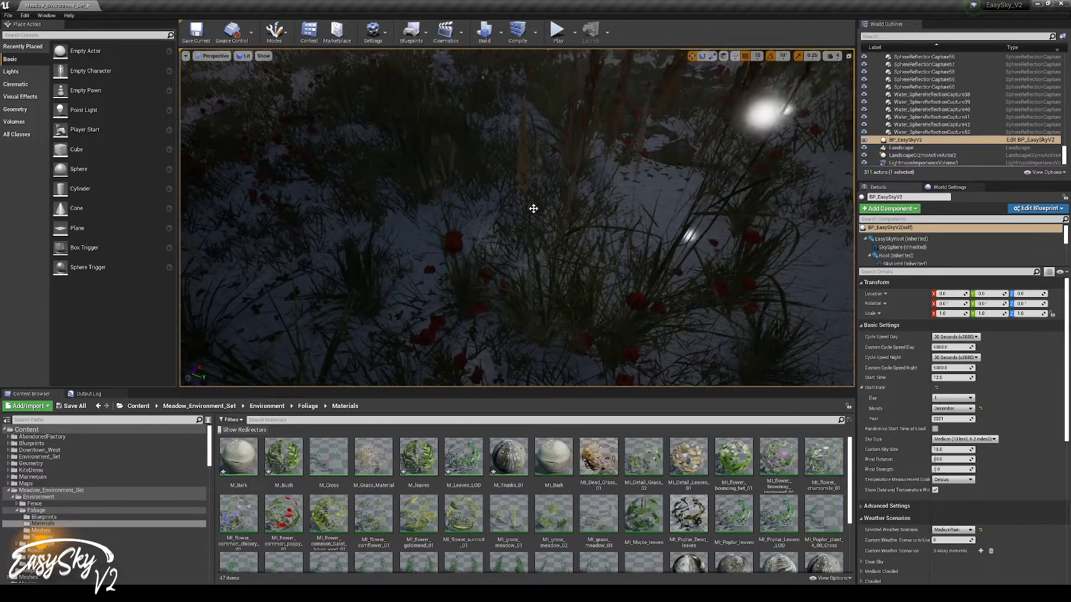
right_click_drag(517, 217, 805, 205)
left_click(720, 251)
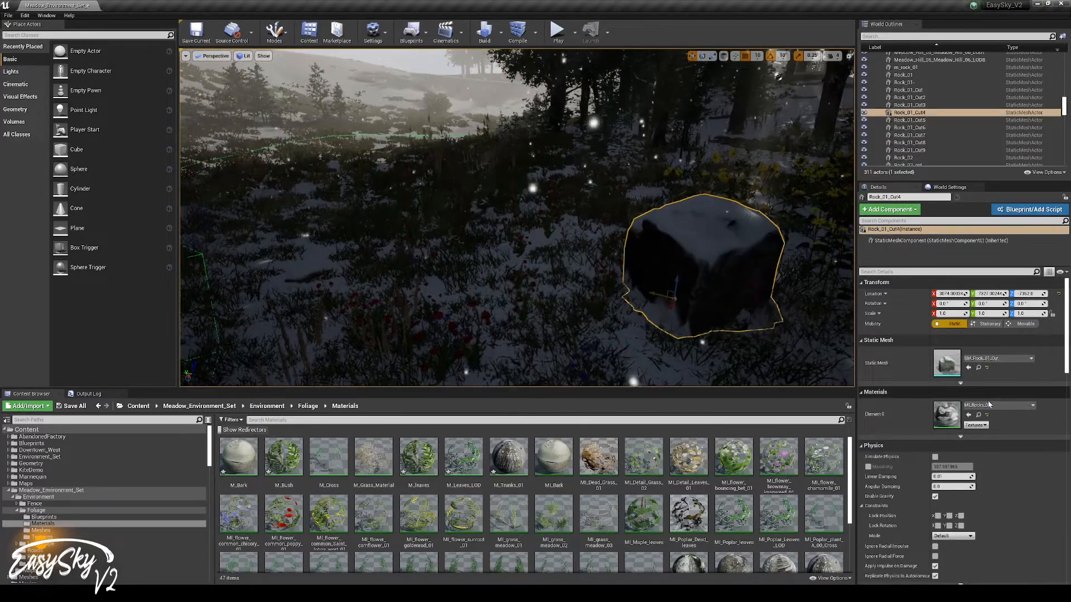
double_click(946, 414)
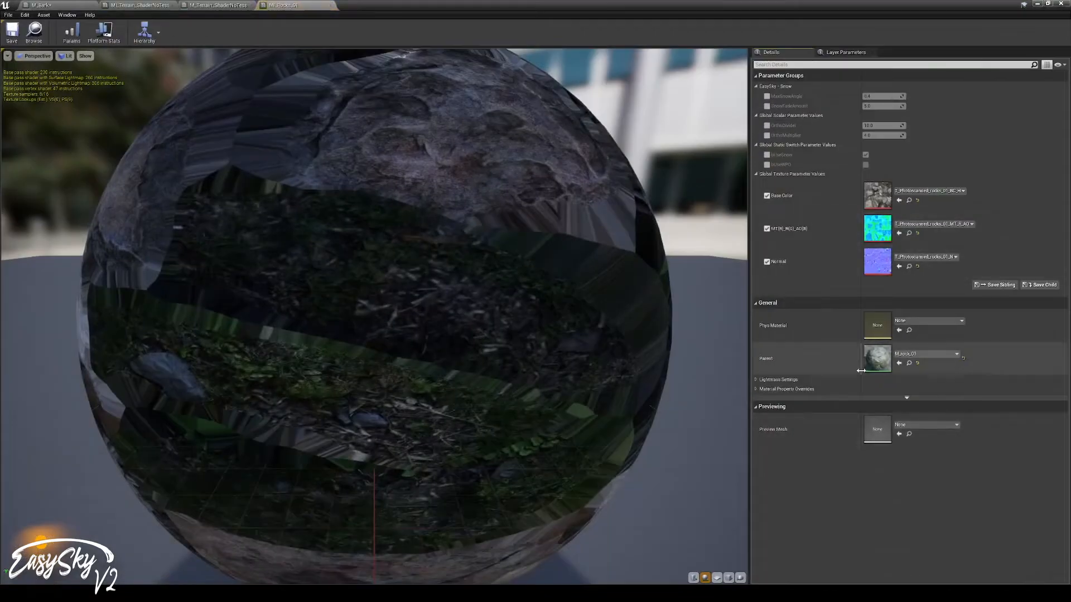
double_click(877, 358)
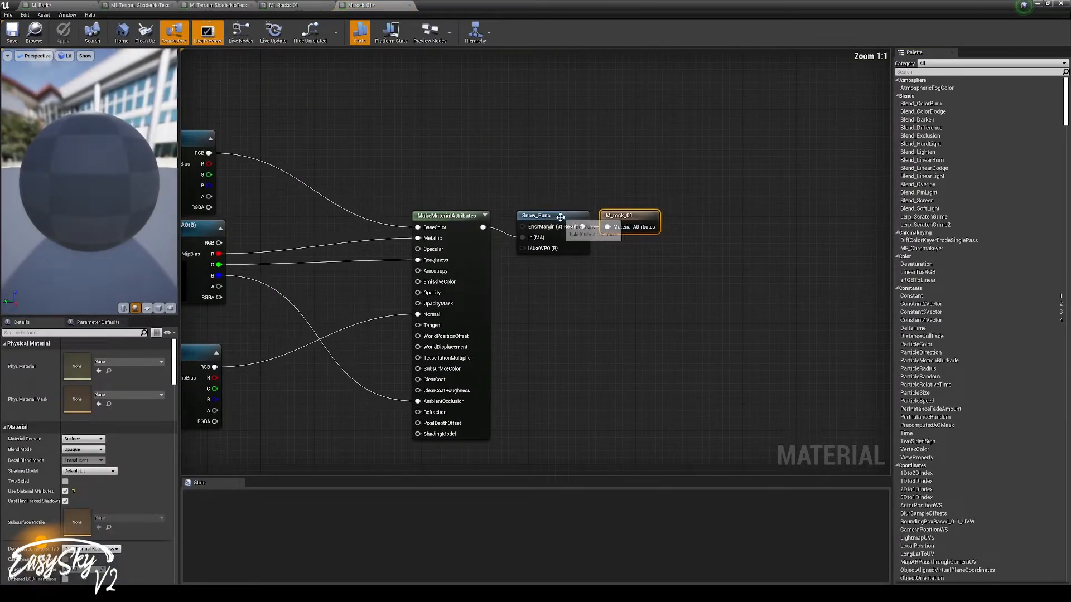
Open the Snow_Func material function, examine its SnowAmount parameter and connected nodes, and return to the level
double_click(561, 216)
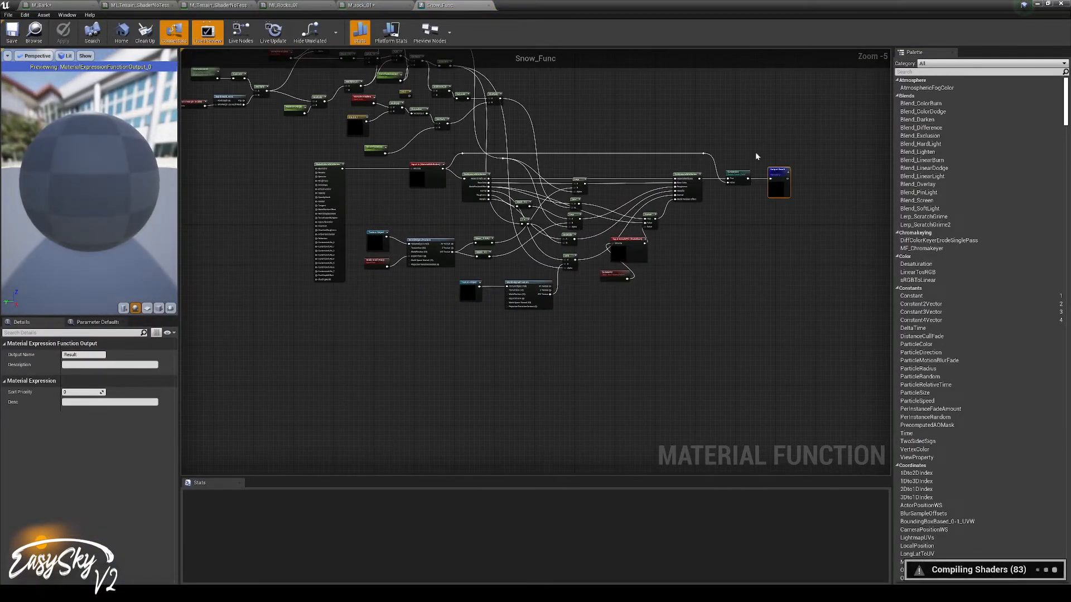
scroll(546, 154, "up", 5)
right_click_drag(546, 154, 863, 309)
scroll(756, 91, "down", 2)
right_click_drag(248, 181, 586, 257)
scroll(585, 257, "up", 2)
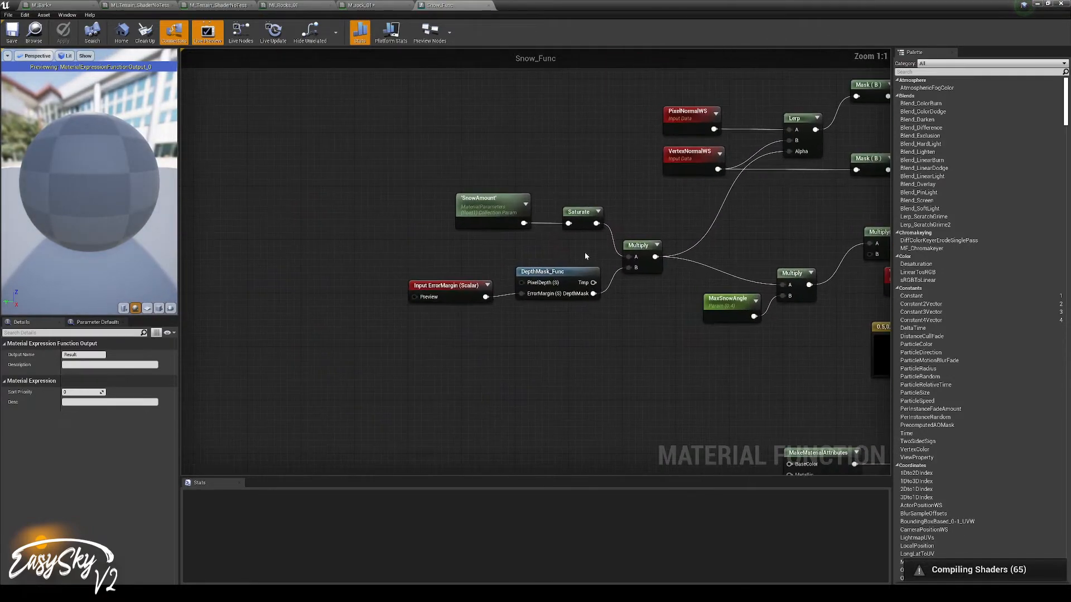
left_click_drag(474, 210, 540, 242)
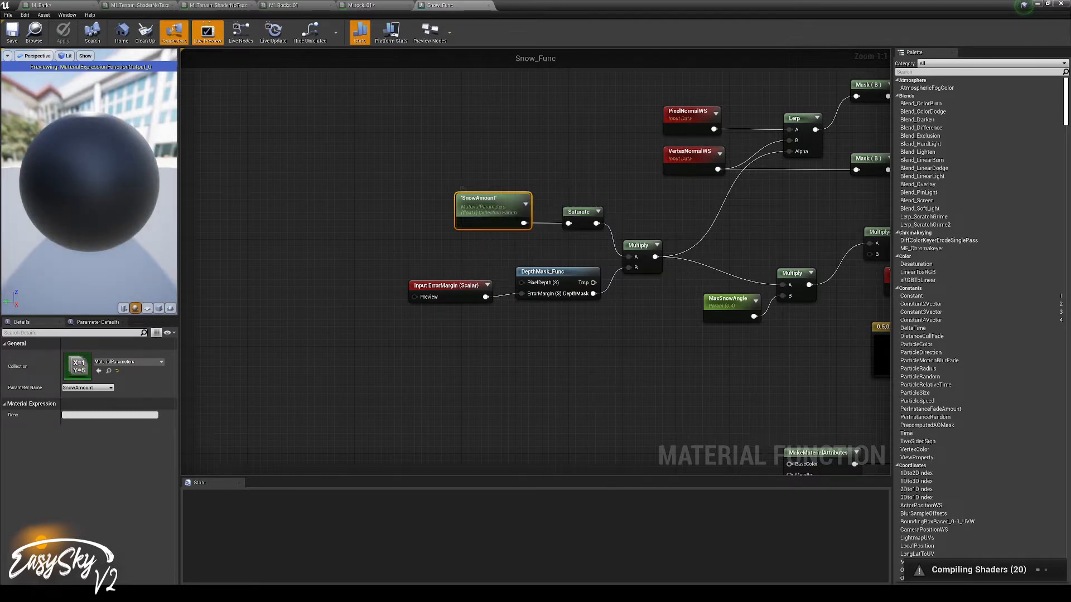
right_click_drag(486, 215, 459, 246)
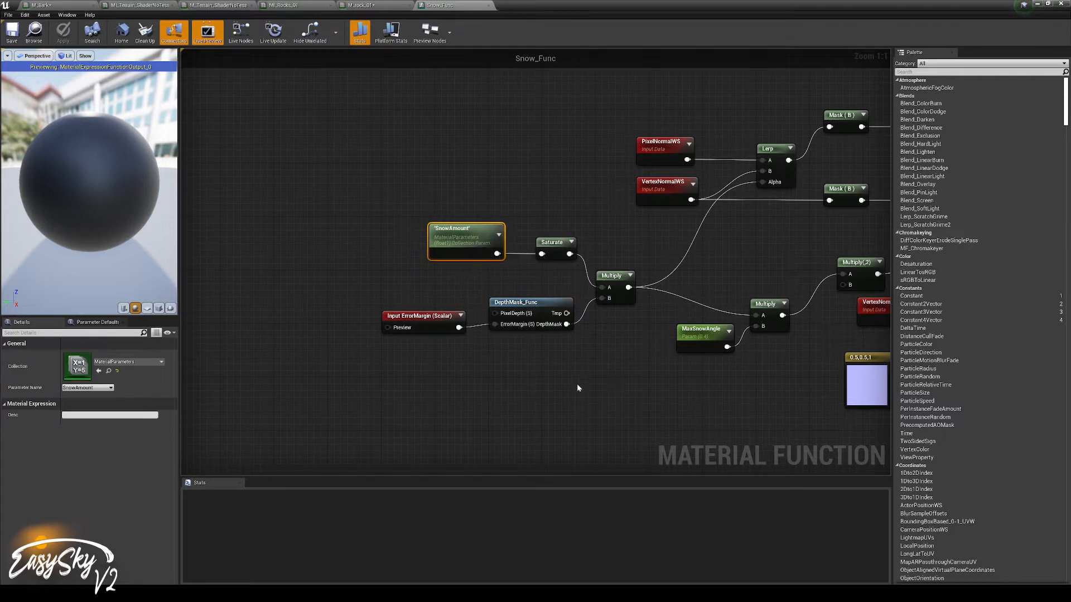
left_click(1036, 5)
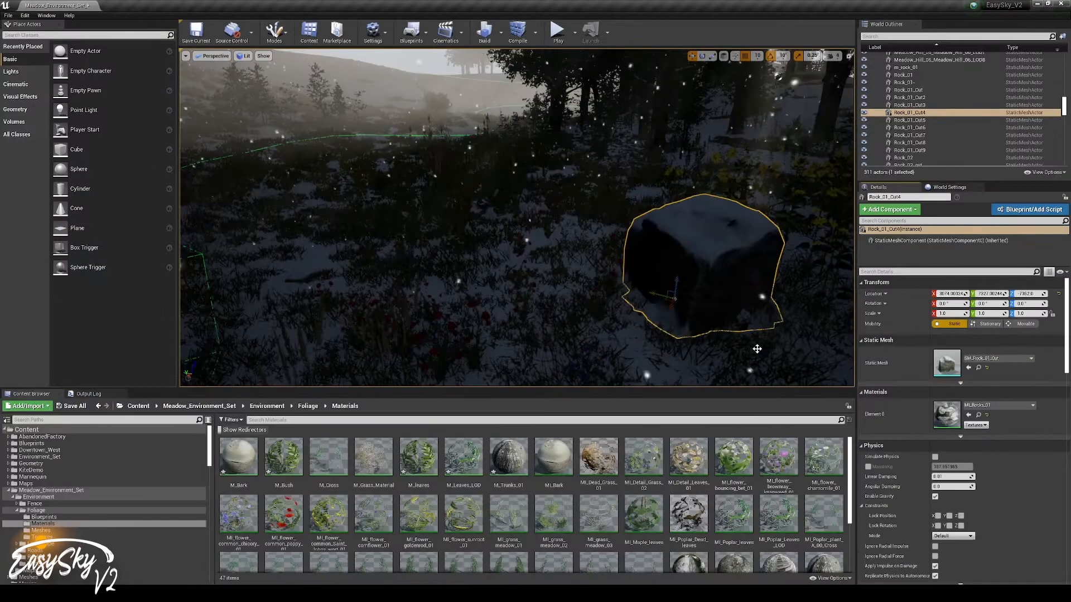
Inspect the snow and plants along the path, and select the landscape to check its landscape material
key("Escape")
mouse_move(757, 349)
right_mouse_down()
mouse_move(803, 349)
mouse_move(757, 329)
mouse_move(780, 307)
mouse_move(758, 346)
right_mouse_up()
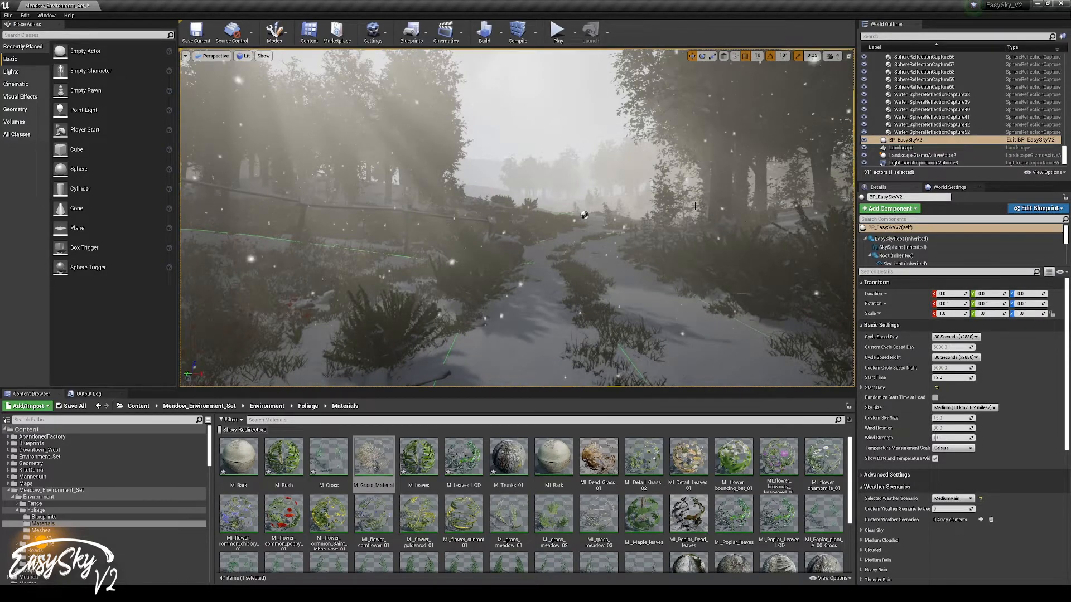
mouse_move(687, 207)
right_mouse_down()
mouse_move(602, 178)
mouse_move(597, 204)
mouse_move(691, 209)
mouse_move(683, 224)
mouse_move(687, 206)
right_mouse_up()
right_click_drag(570, 225, 434, 229)
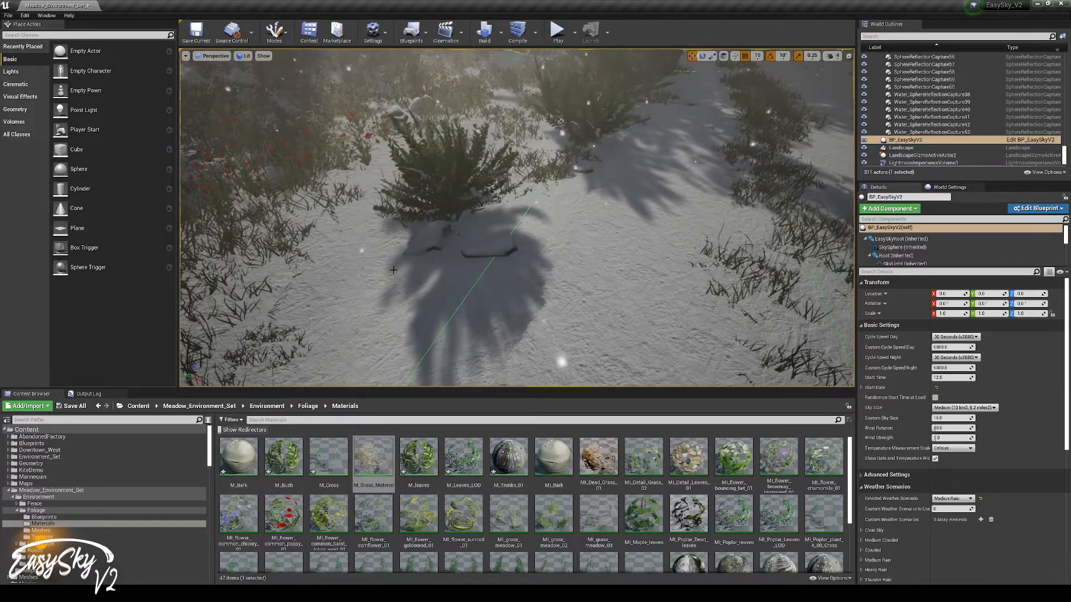
right_click_drag(412, 173, 435, 179)
right_click_drag(513, 306, 513, 306)
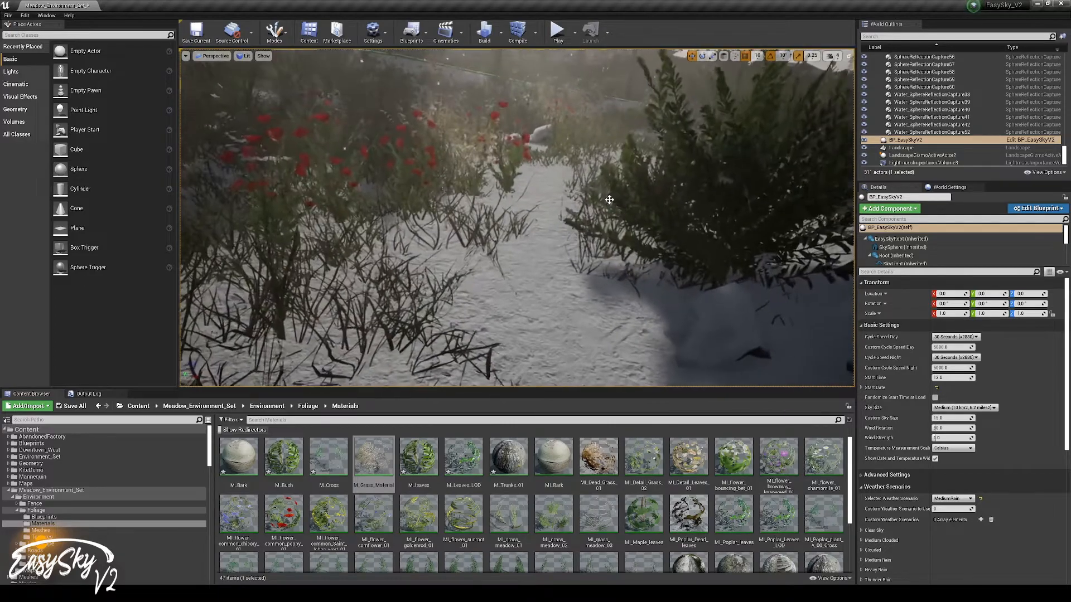
left_click(513, 306)
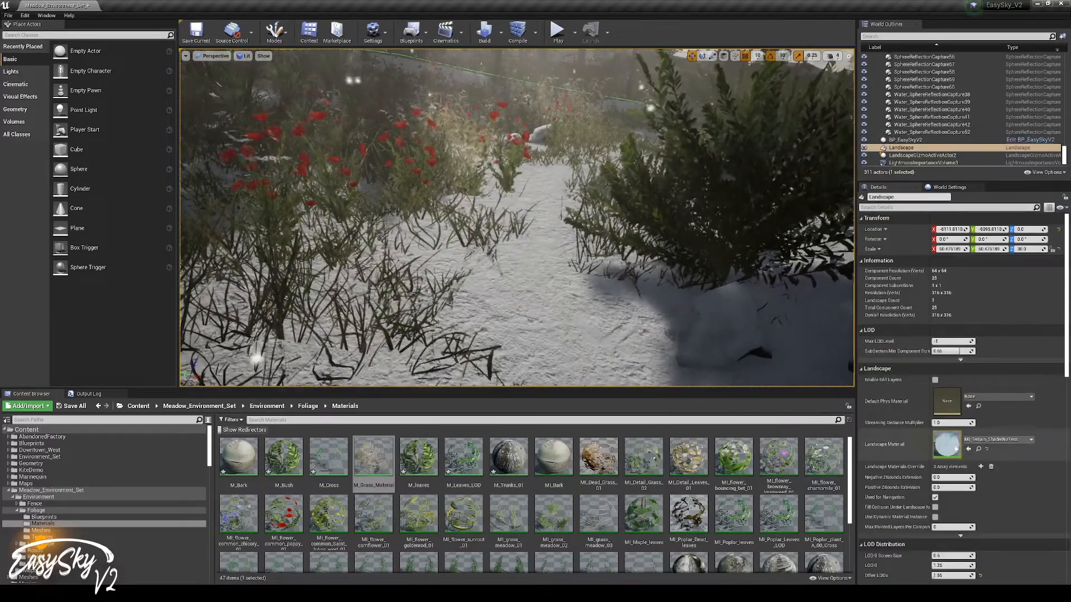
scroll(589, 258, "down", 5)
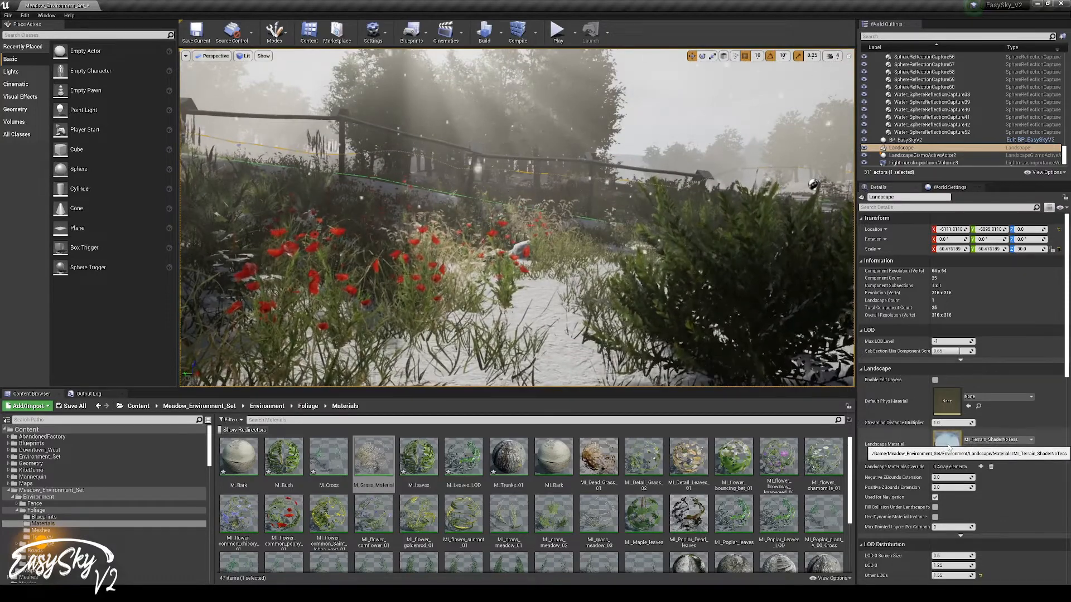
Open the landscape material instance MI_Terrain_ShaderNoTess, override and enable Snow_Func's WPO static switch, and return to the level
double_click(948, 441)
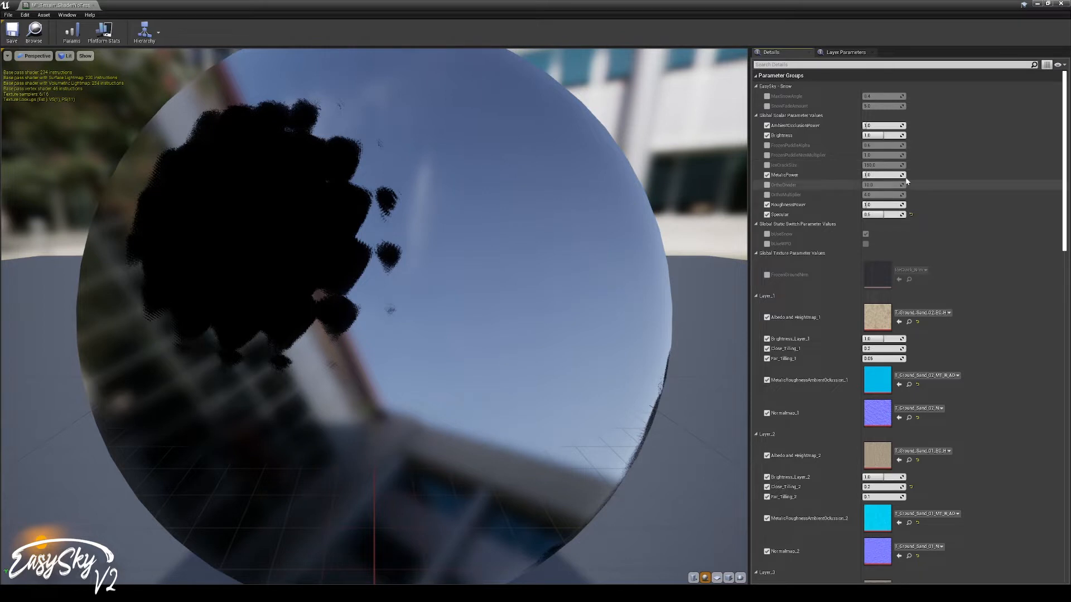
scroll(924, 234, "down", 3)
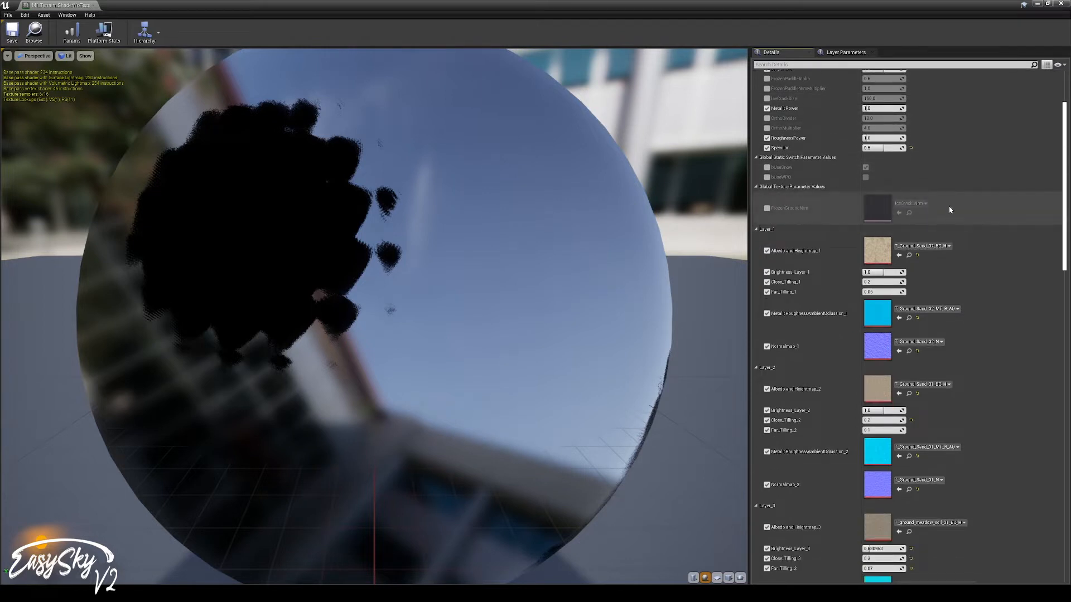
scroll(948, 205, "up", 3)
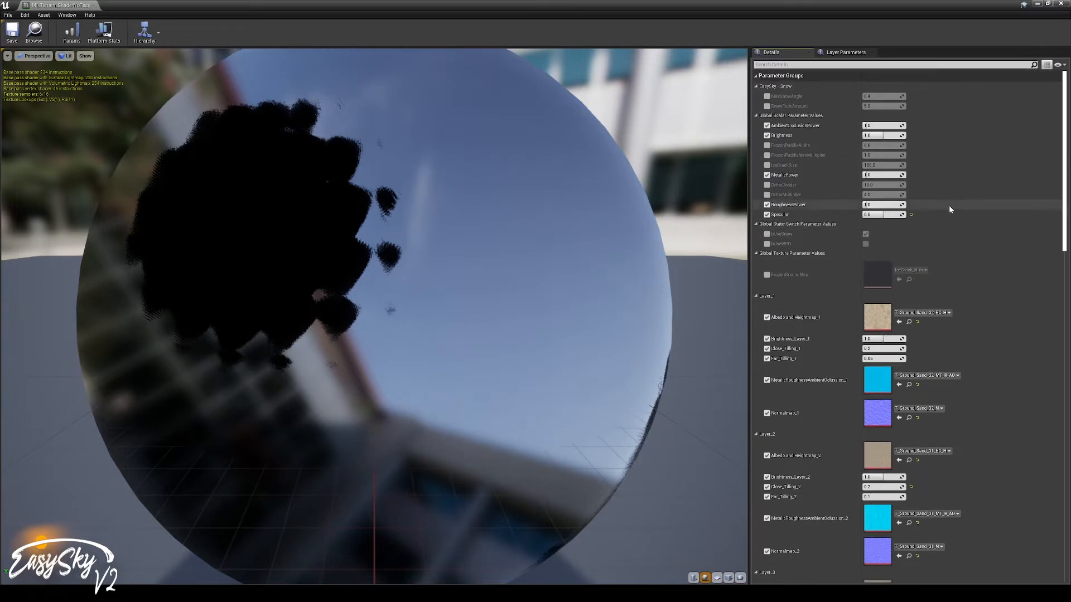
left_click(767, 244)
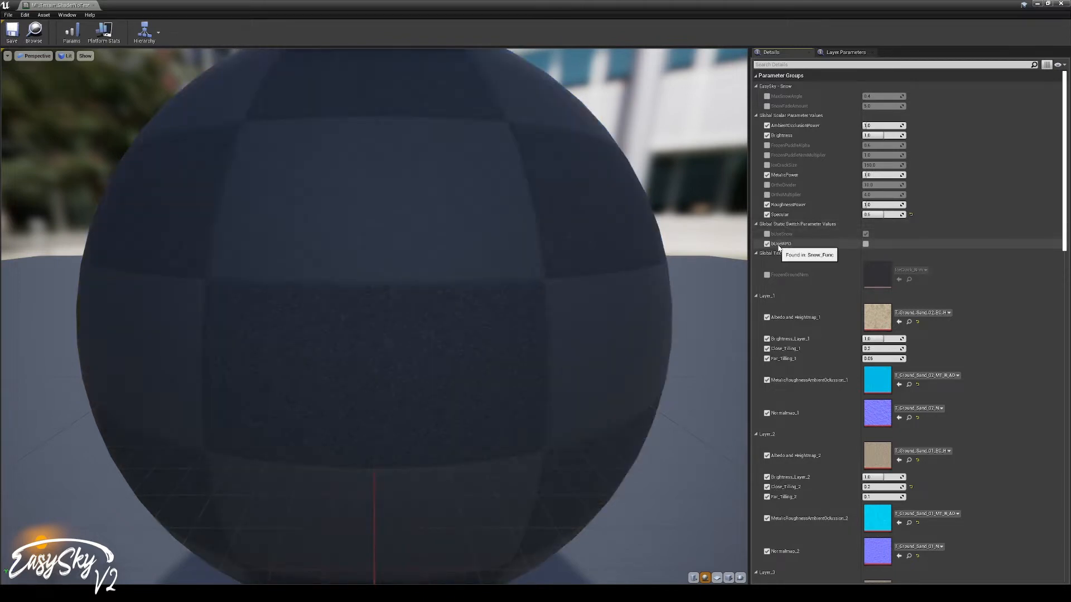
left_click(866, 244)
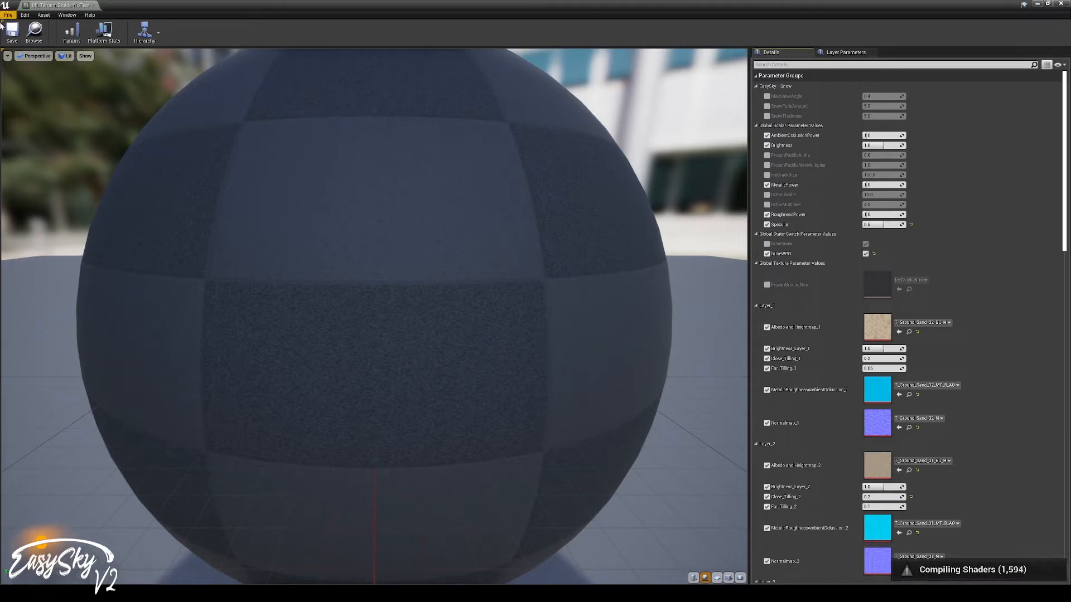
left_click(1038, 4)
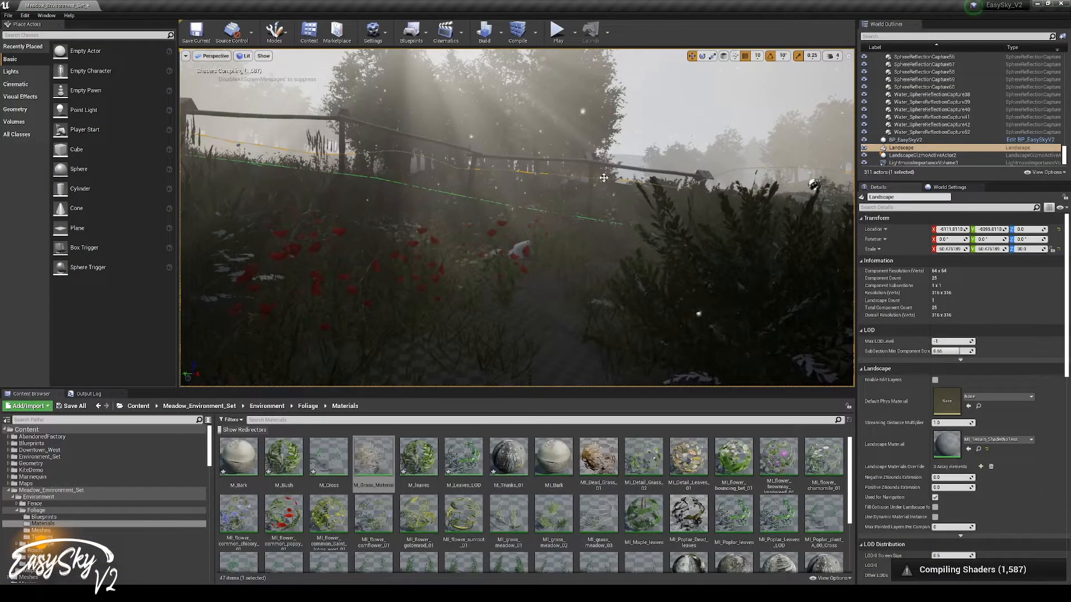
Set both Cycle Speed Day and Cycle Speed Night of BP_EasySkyV2 to 10 Seconds (x8640)
right_click_drag(619, 274, 601, 316)
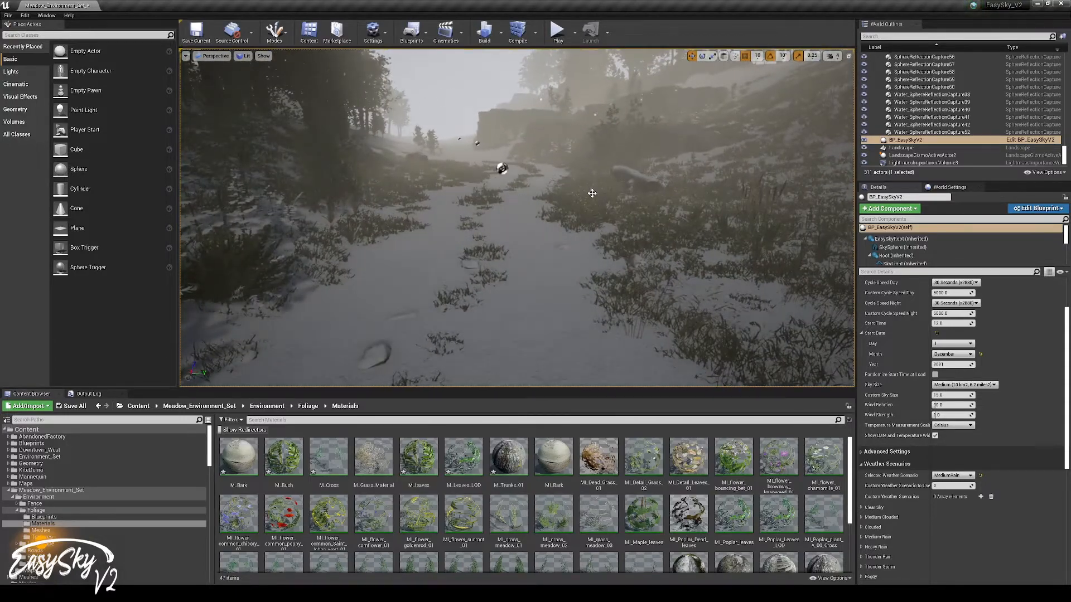
right_click_drag(517, 218, 719, 150)
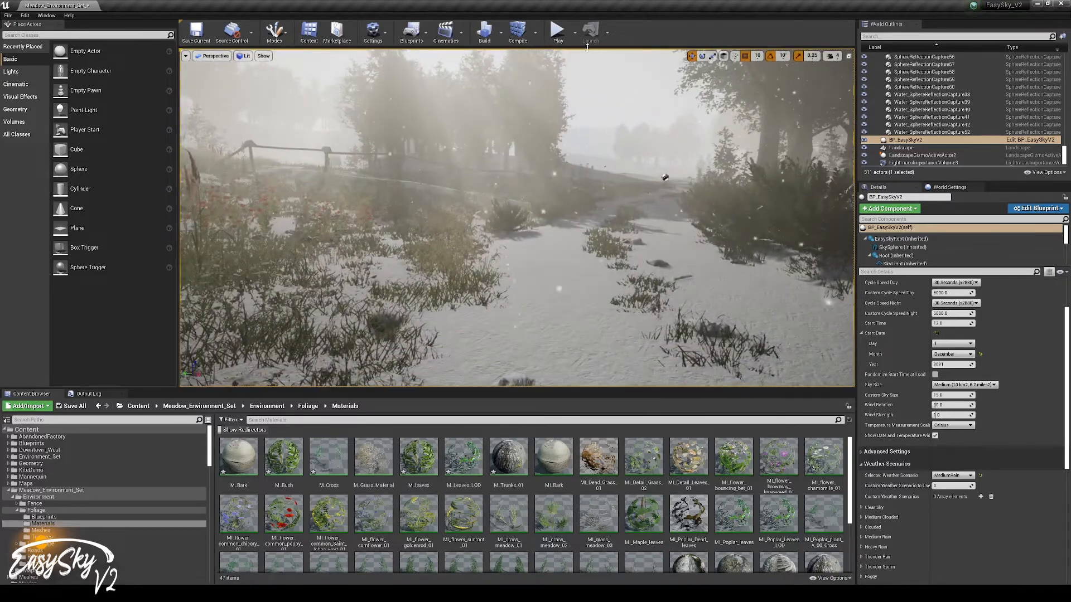
scroll(1012, 433, "up", 2)
left_click(955, 336)
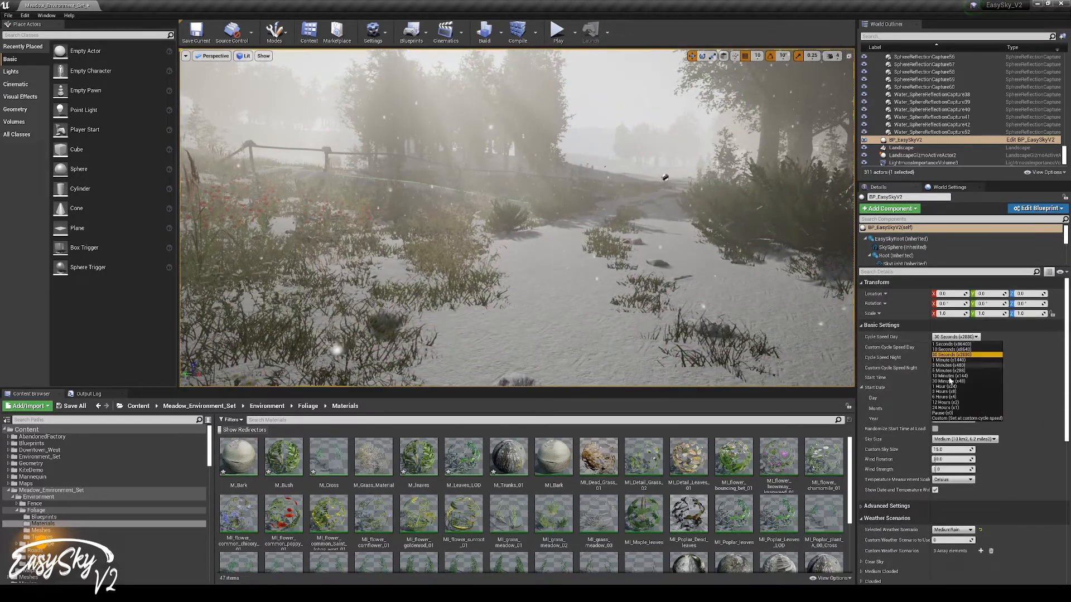
left_click(952, 349)
left_click(955, 357)
left_click(951, 370)
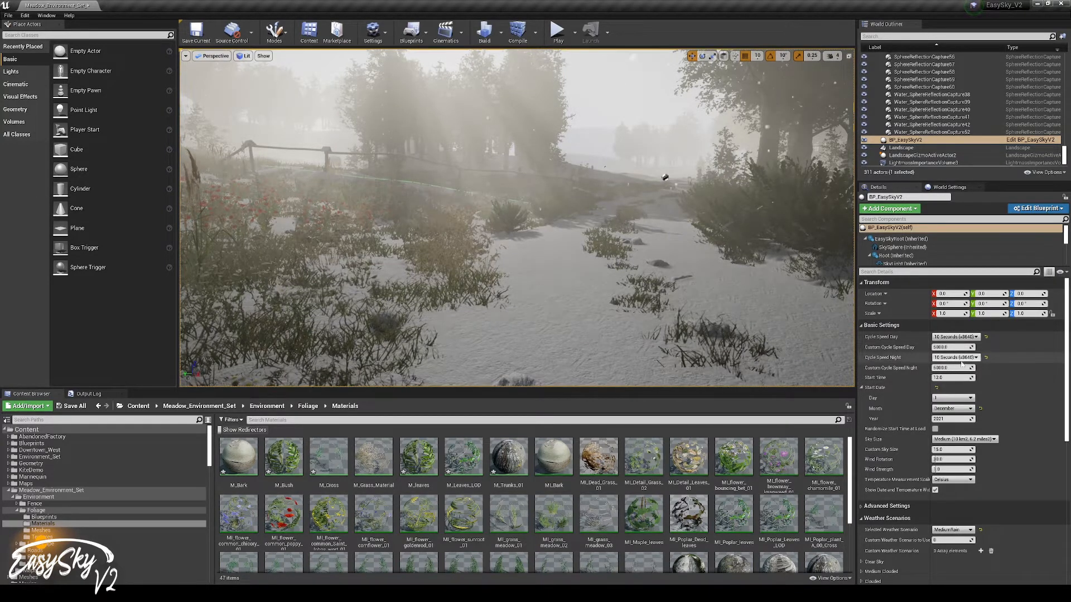
Turn on Real Time Dynamic Weather in Editor in the Editor Preview settings of BP_EasySkyV2
scroll(1019, 369, "down", 10)
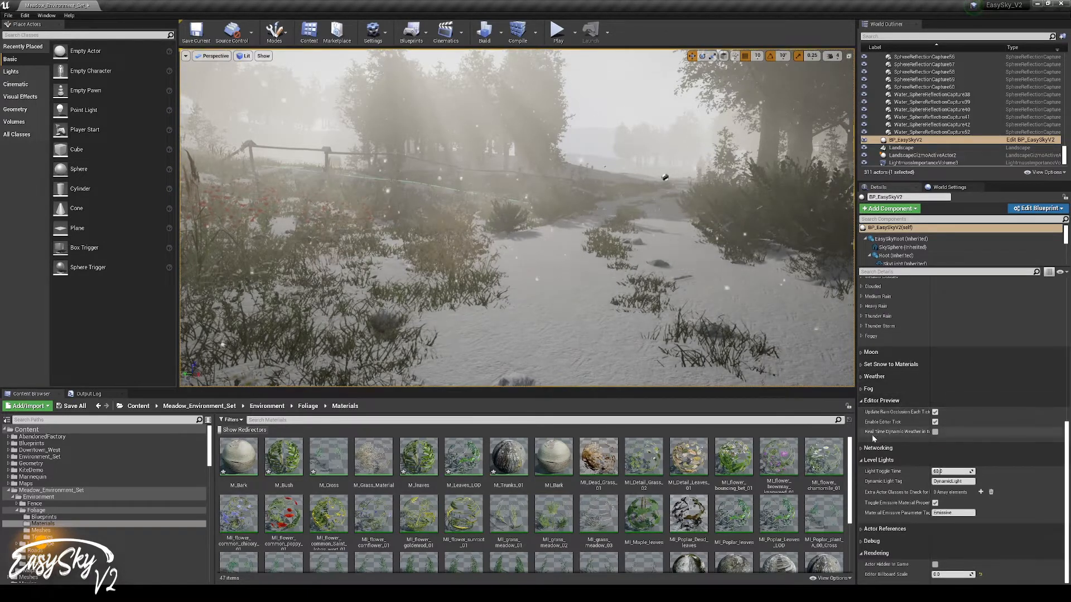
left_click_drag(931, 433, 960, 433)
left_click(954, 433)
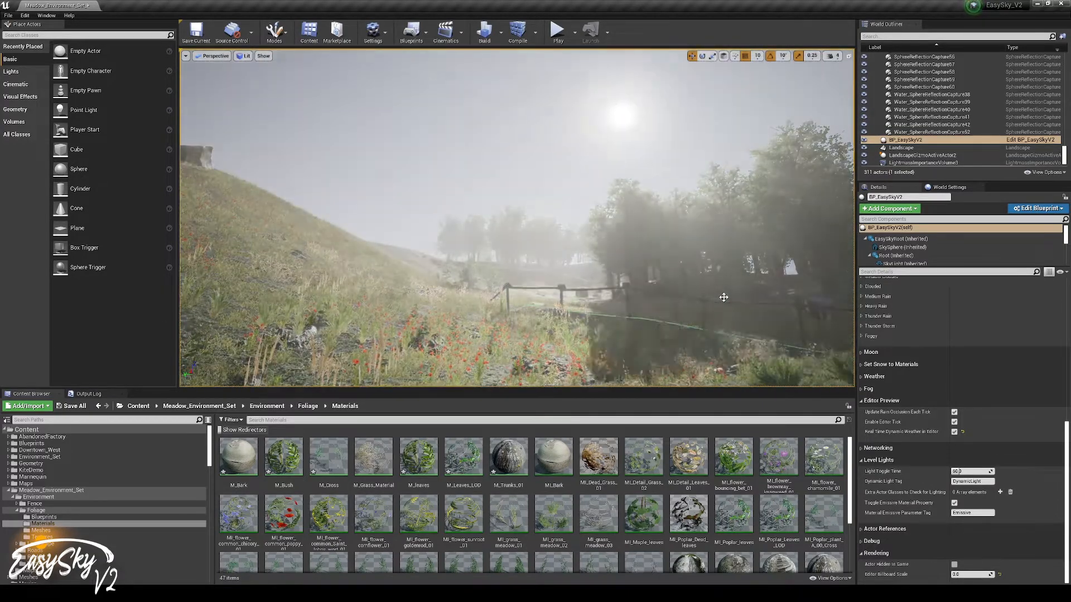
Inspect the meadow's ground, plants and rocks during the real-time weather preview, and turn off Real Time Dynamic Weather in Editor
right_click_drag(723, 297, 819, 304)
key("s")
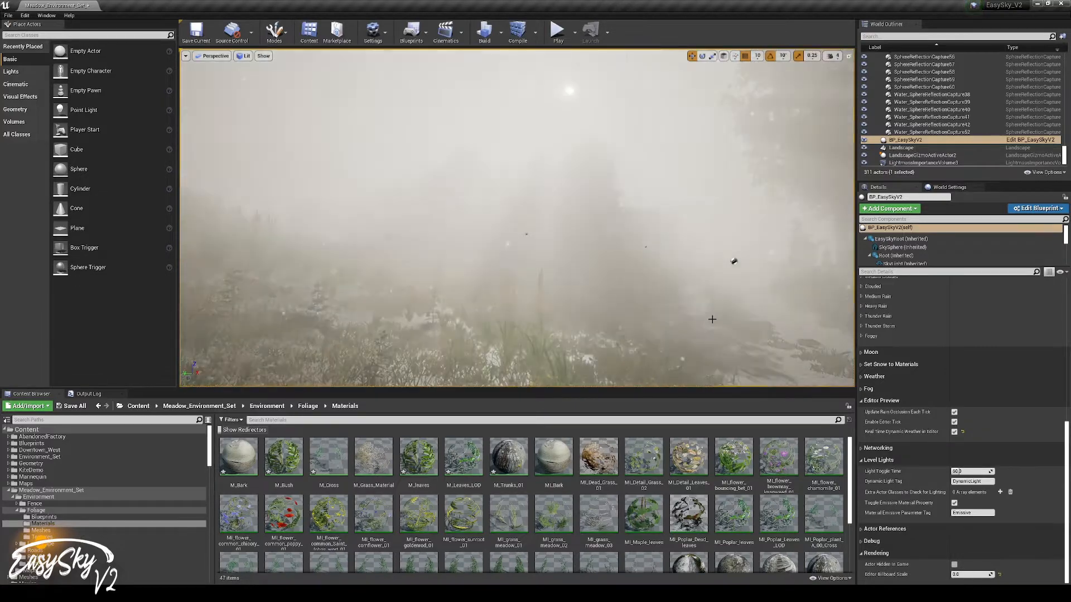
right_click_drag(708, 314, 777, 356)
key("w")
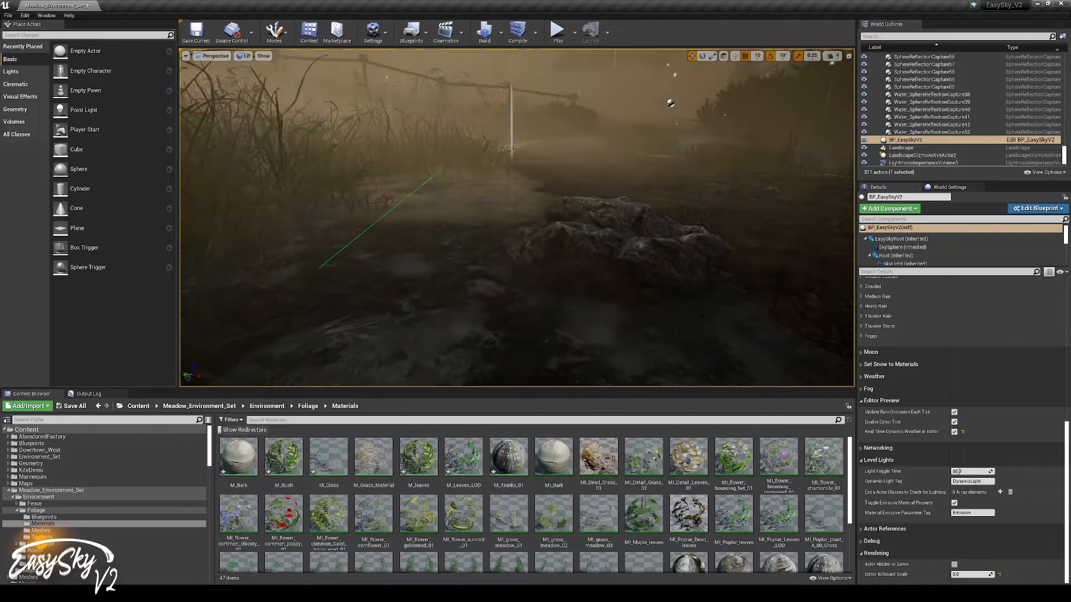
key("w")
right_click_drag(778, 357, 744, 336)
key("w")
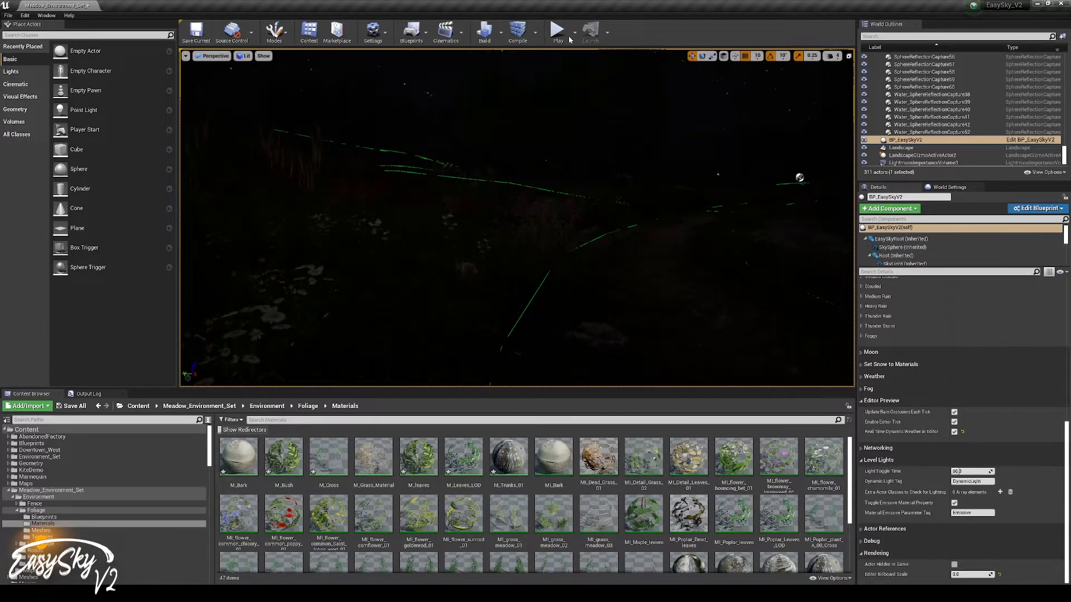
left_click(954, 431)
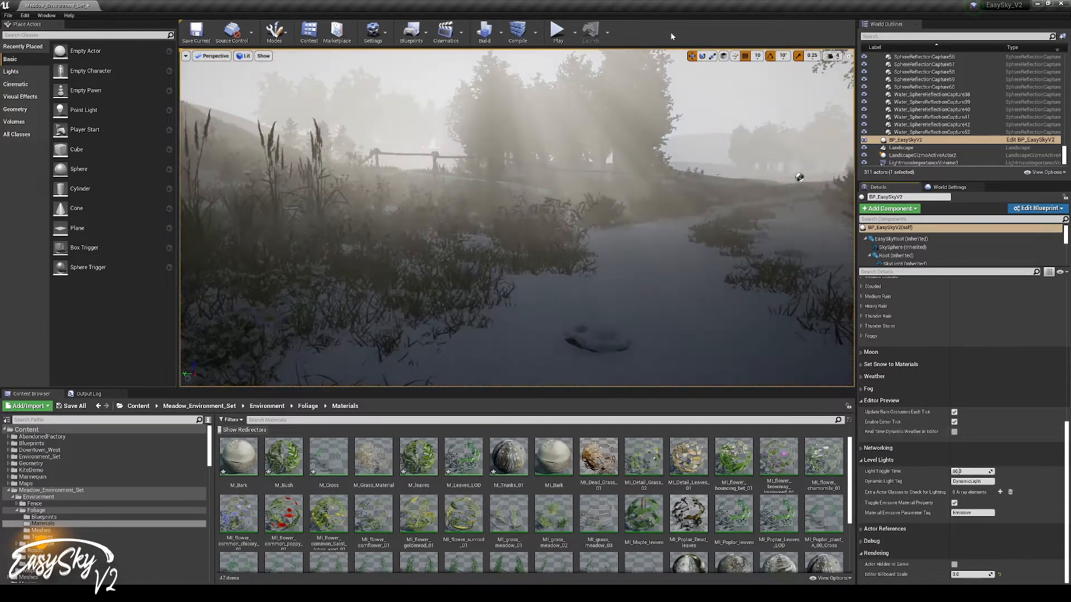
Simulate the level to watch the weather, date and temperature cycle, and stop the simulation
left_click(574, 39)
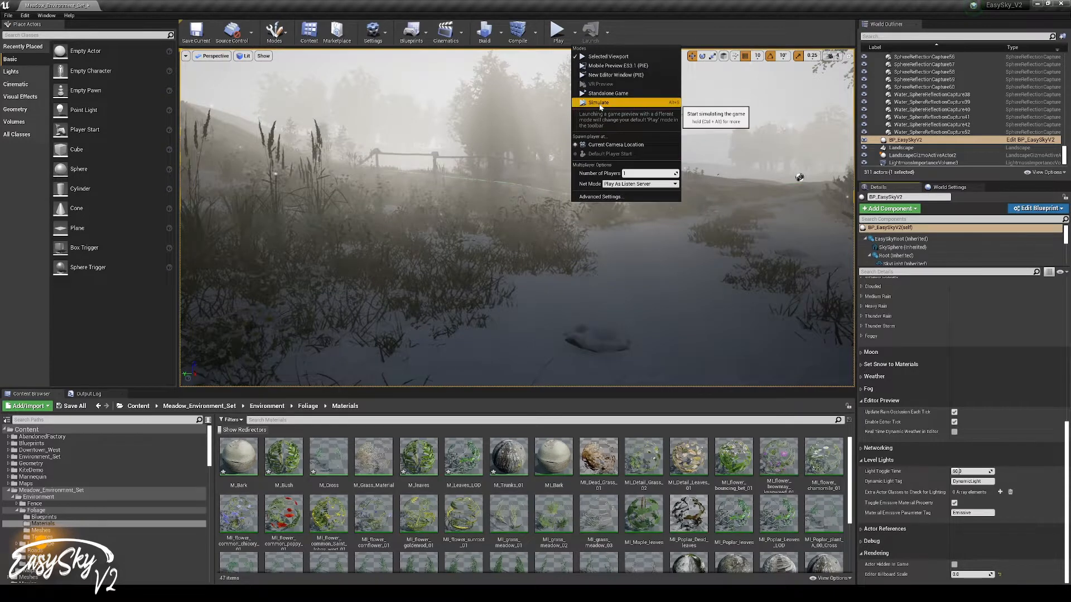
left_click(599, 103)
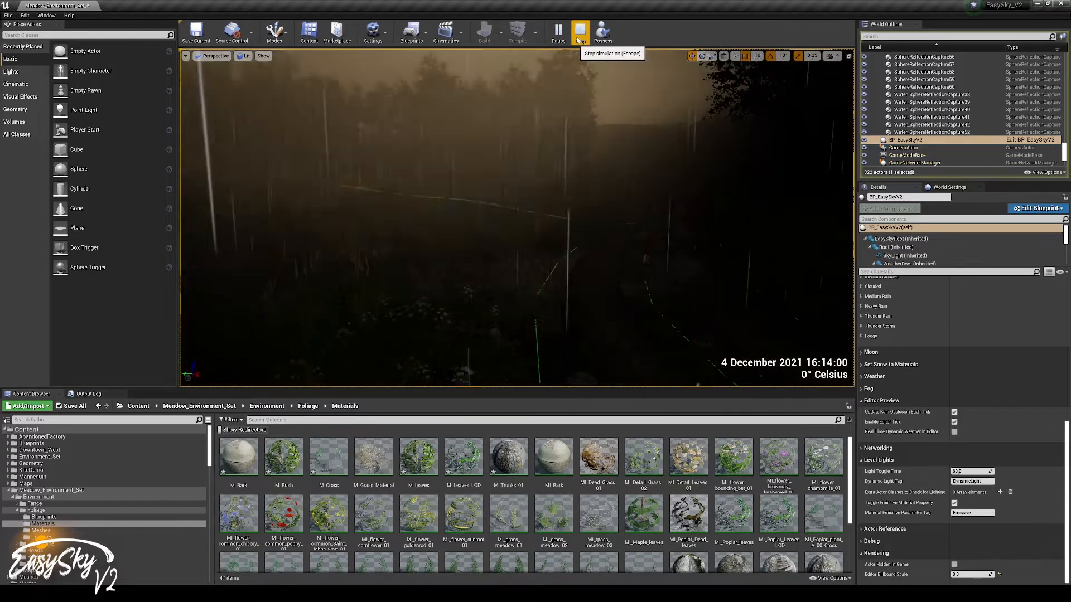
left_click(576, 37)
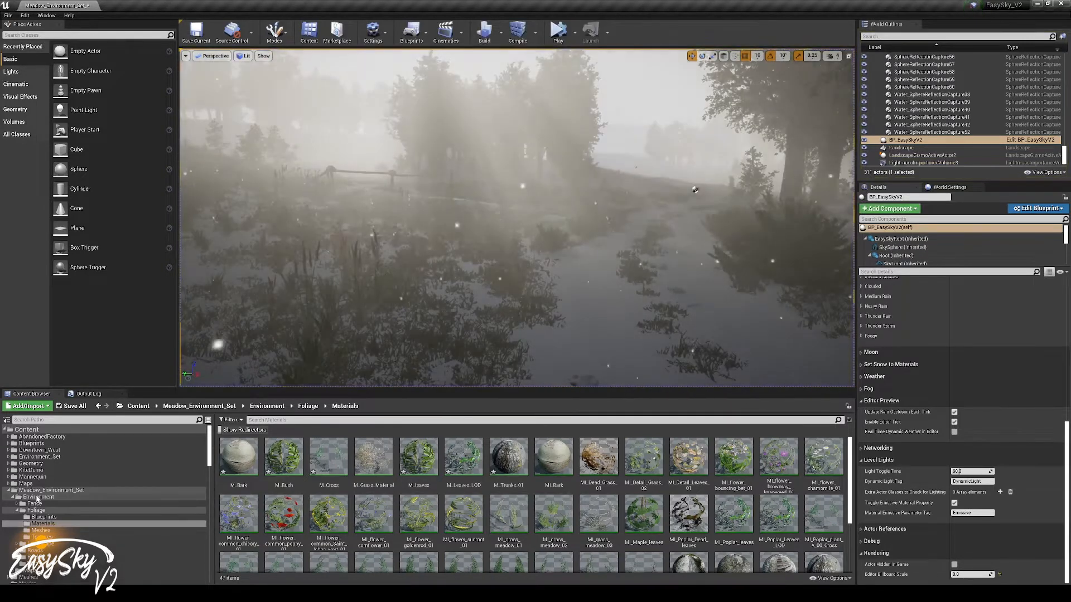
Browse from the meadow content to the Curves folder under EasySkyV2 Content > Blueprints
scroll(62, 479, "down", 2)
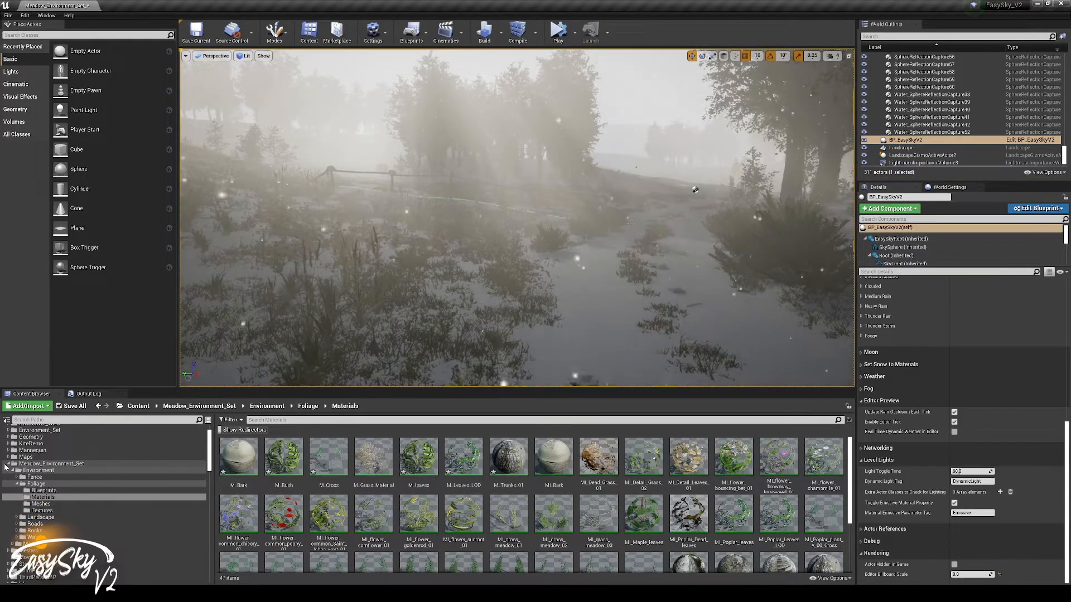
left_click(53, 463)
scroll(54, 496, "up", 5)
scroll(54, 501, "down", 5)
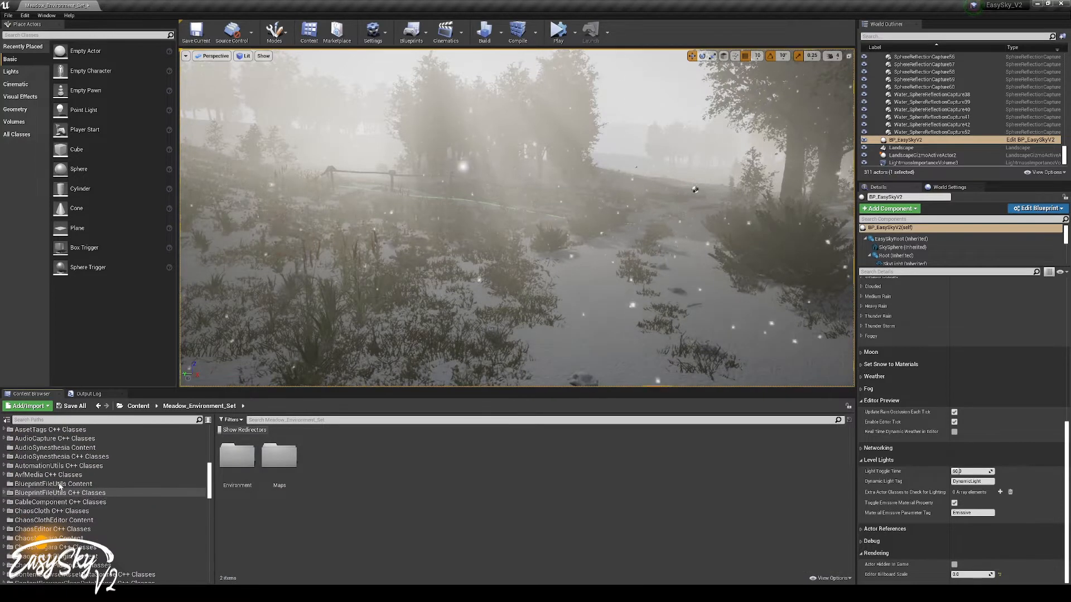
double_click(45, 525)
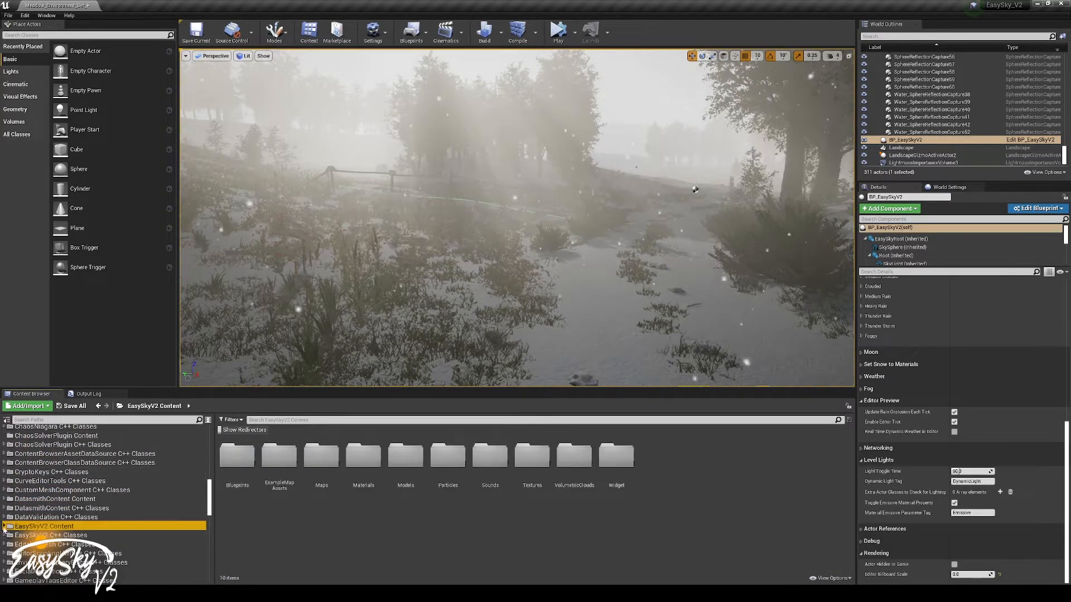
scroll(70, 528, "down", 1)
scroll(69, 528, "down", 1)
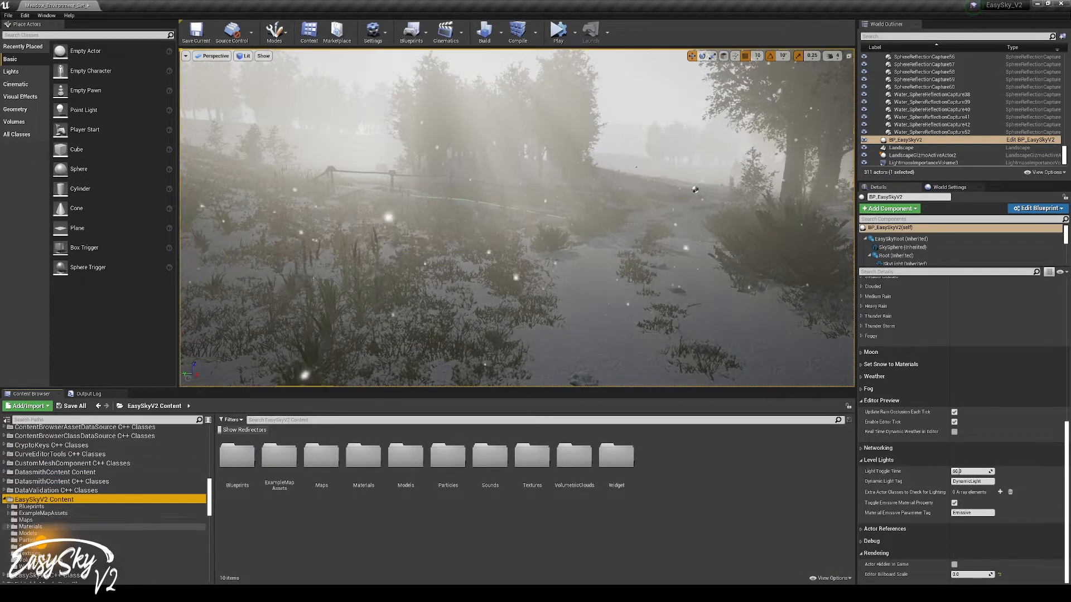
left_click(25, 508)
left_click(8, 507)
double_click(246, 466)
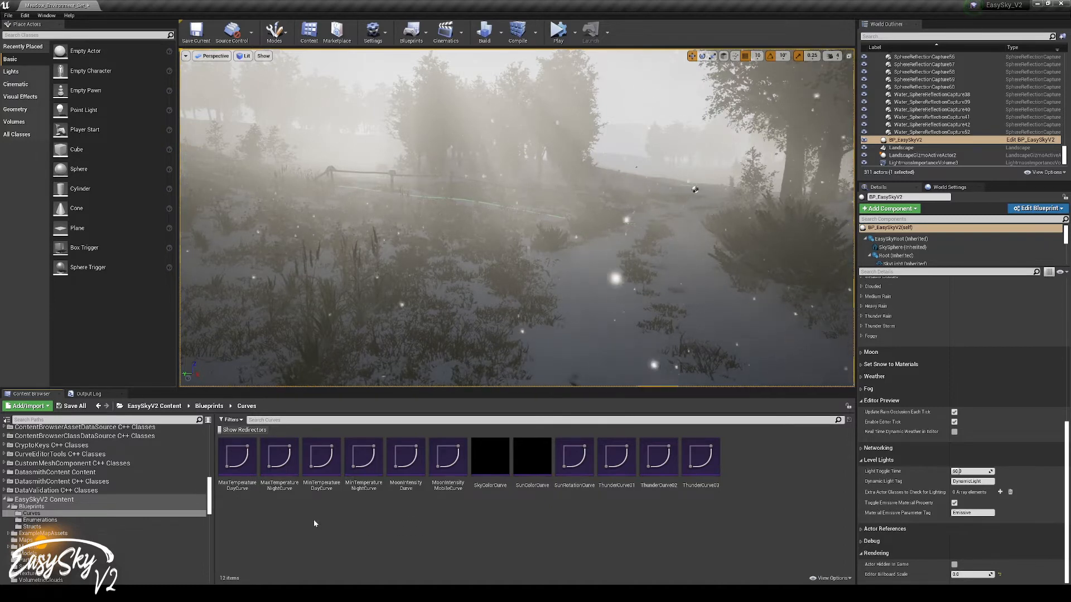
Identify the four curve assets that define the maximum and minimum day and night temperatures
left_click(250, 461)
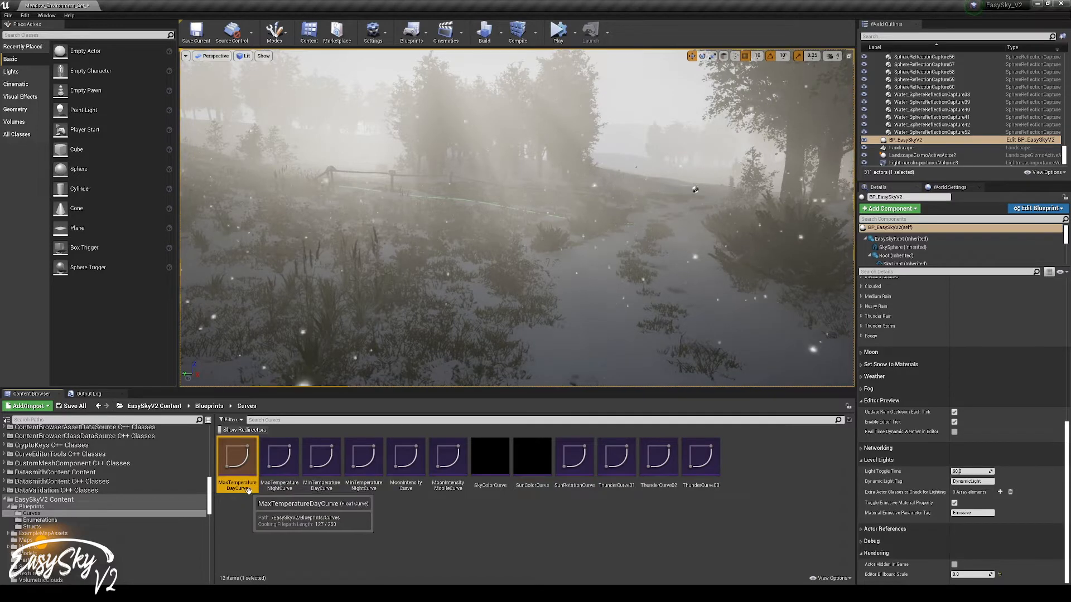
left_click(287, 470)
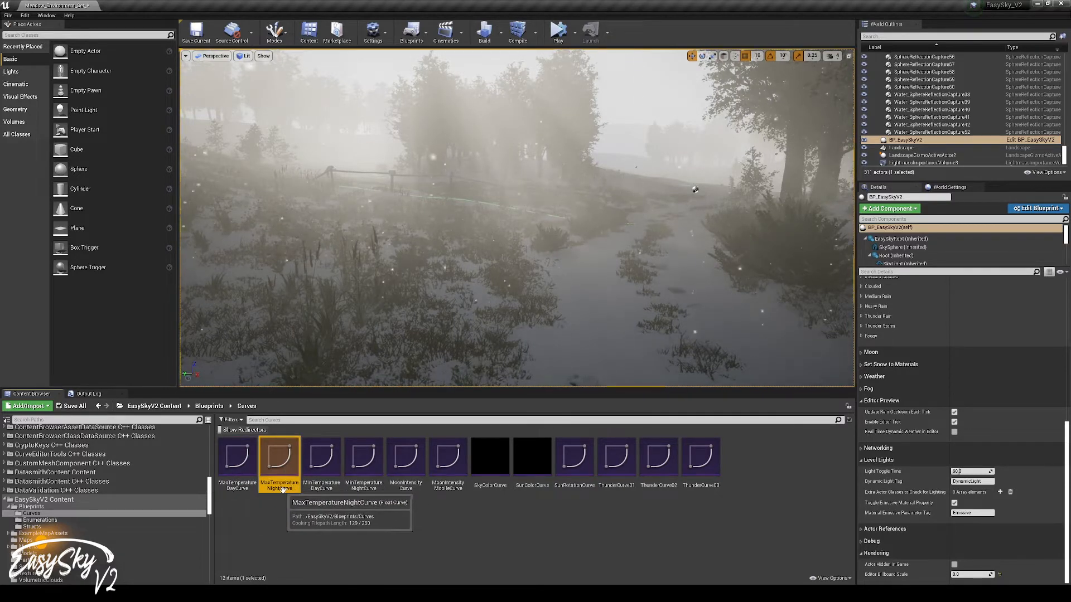
left_click(325, 483)
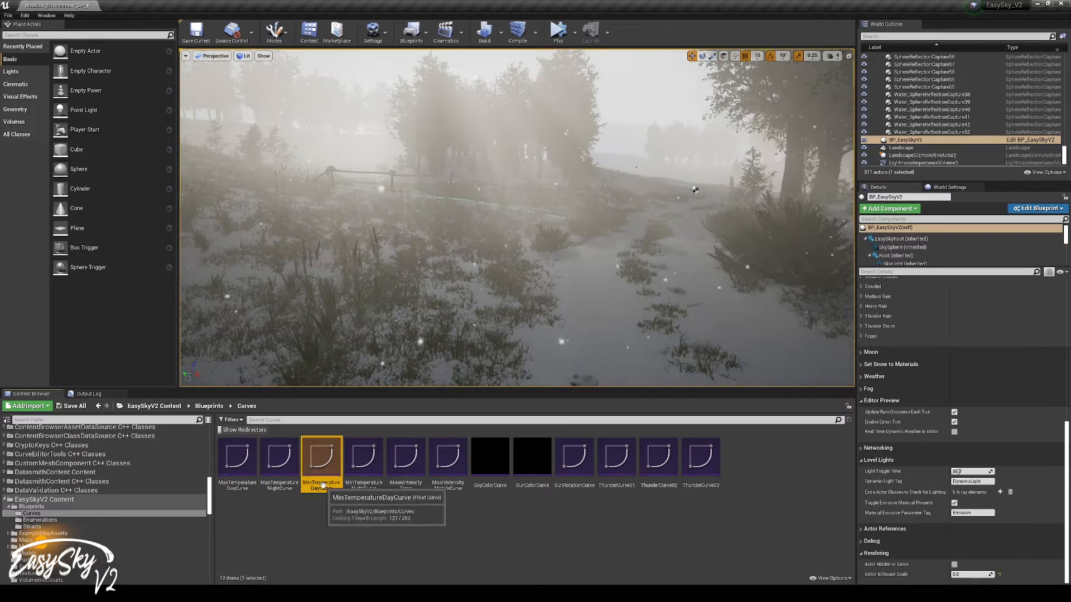
left_click(365, 480)
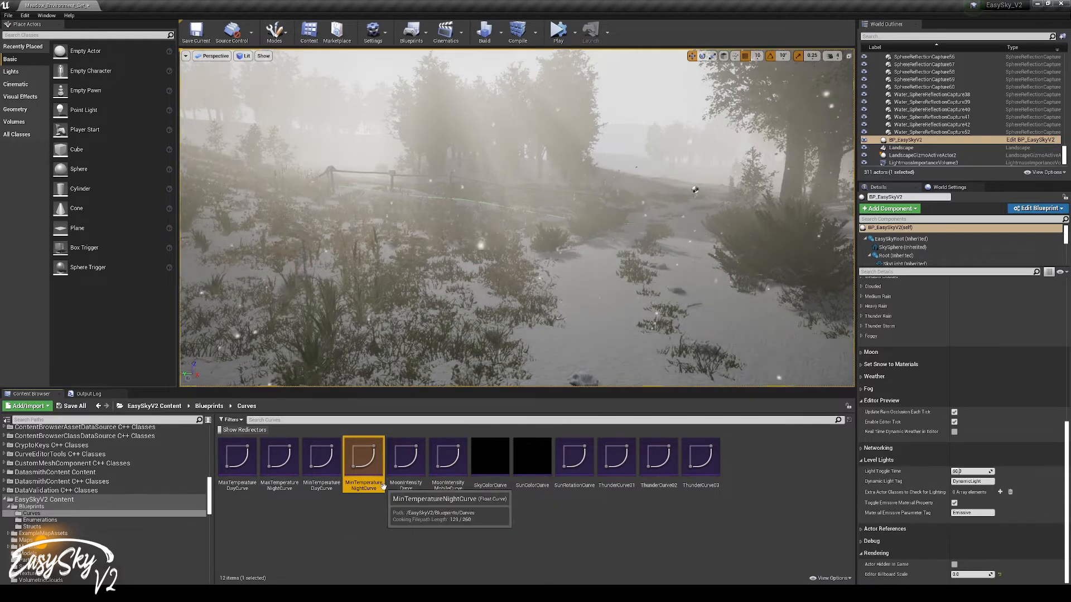
Open MaxTemperatureDayCurve and examine its summer peak and its lowest keys at the start and end of the year
double_click(238, 463)
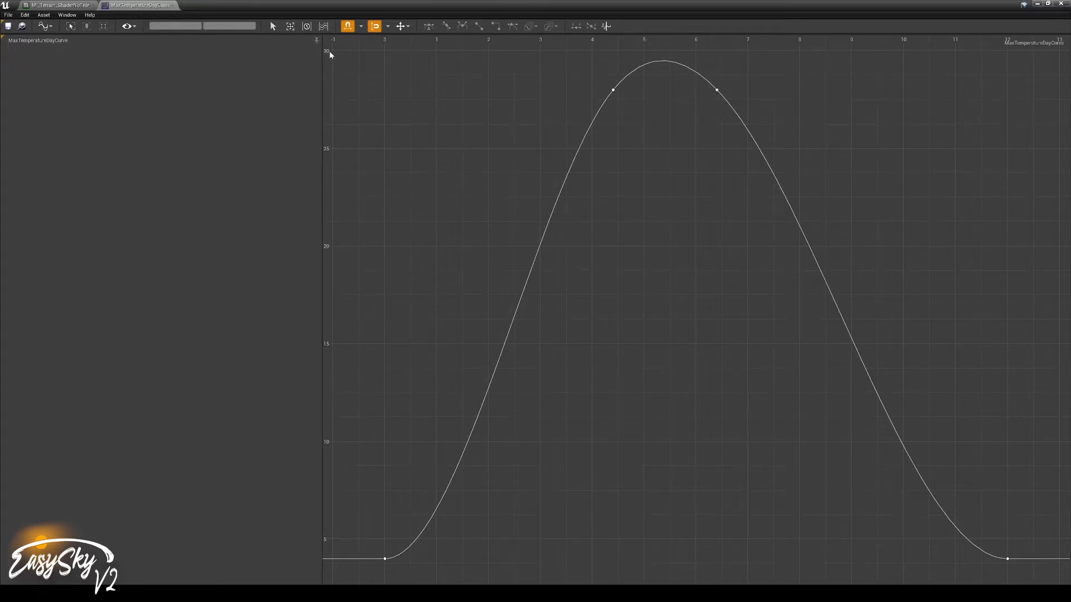
mouse_move(664, 64)
mouse_move(385, 562)
right_click_drag(758, 463, 747, 362)
scroll(717, 384, "down", 1)
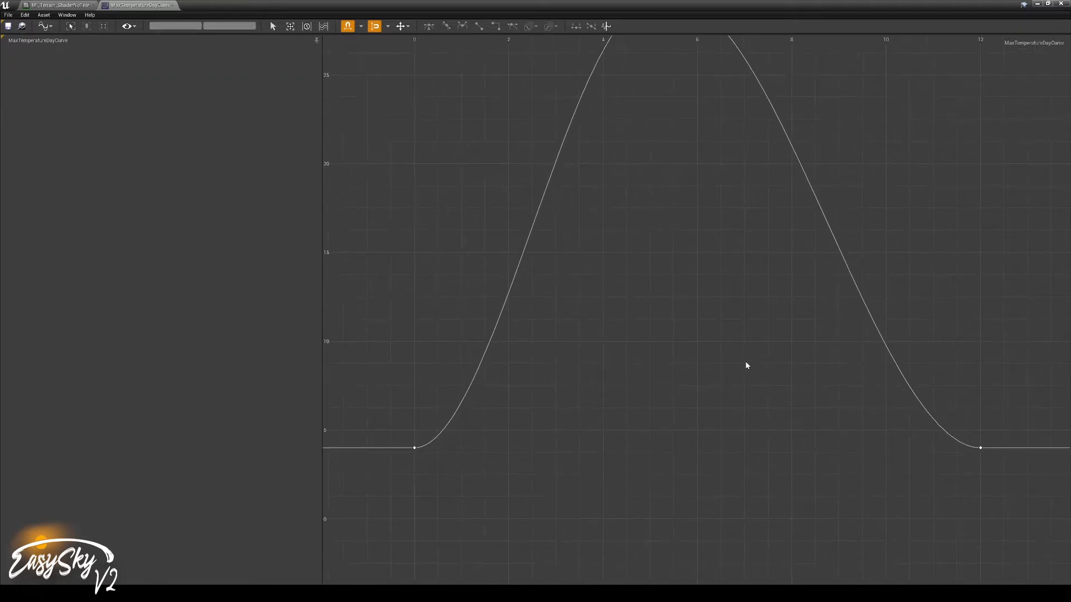
Set the values of the keys at times 0 and 12 in MaxTemperatureDayCurve to -8, and return to the level
left_click_drag(382, 425, 981, 448)
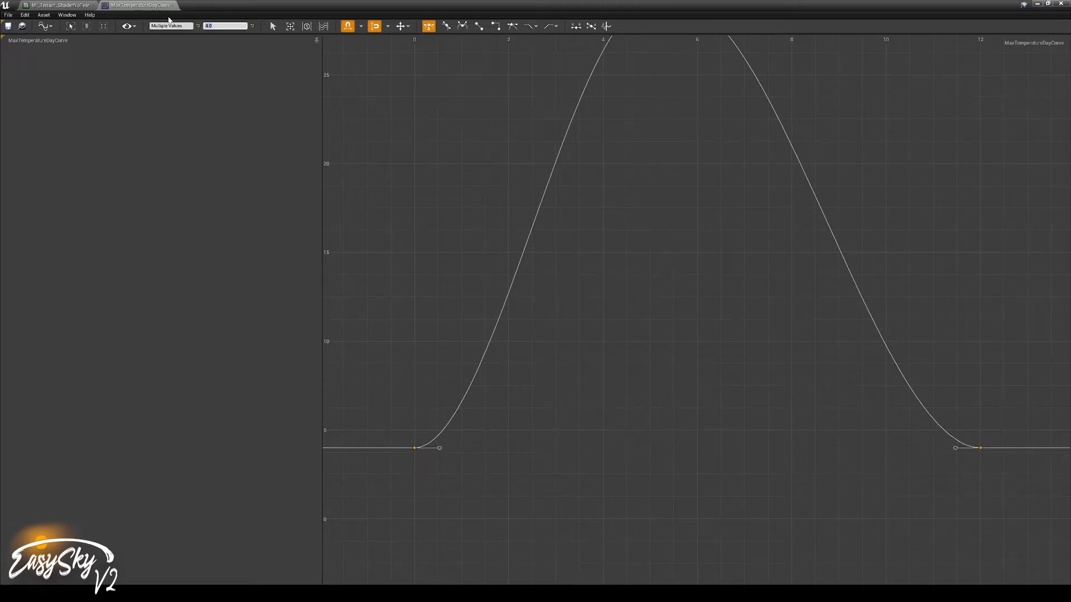
type("-8")
key("Return")
scroll(484, 288, "down", 3)
right_click_drag(723, 474, 661, 352)
right_click_drag(768, 403, 778, 440)
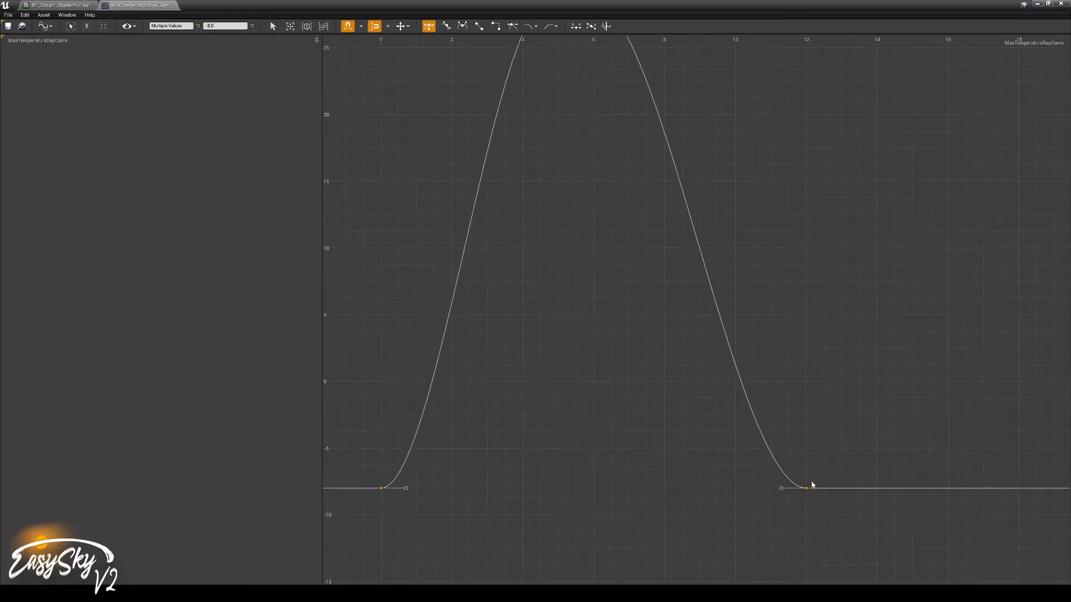
mouse_move(383, 489)
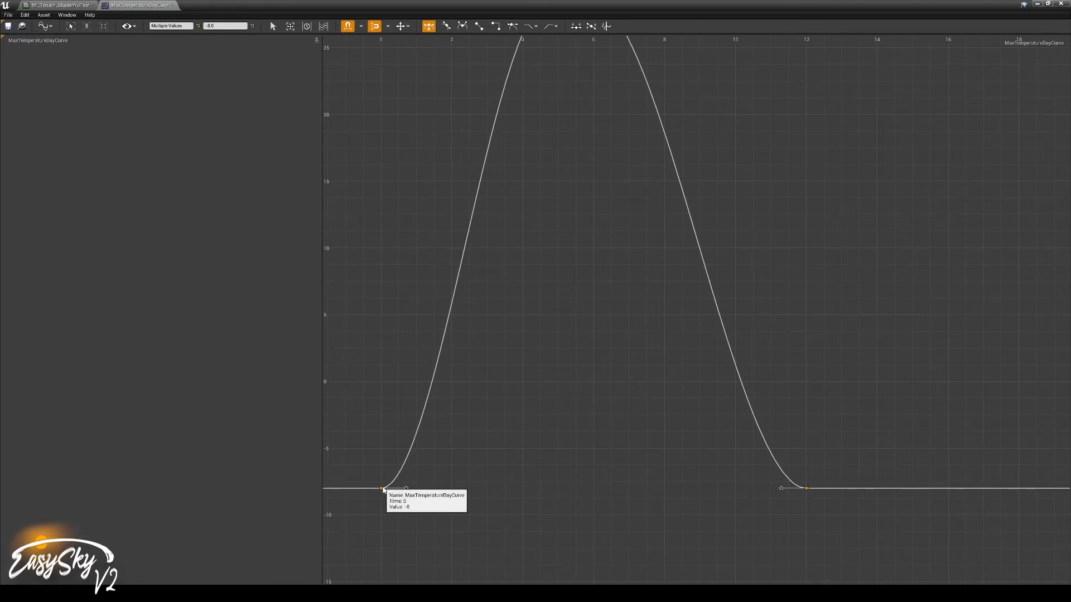
left_click(797, 357)
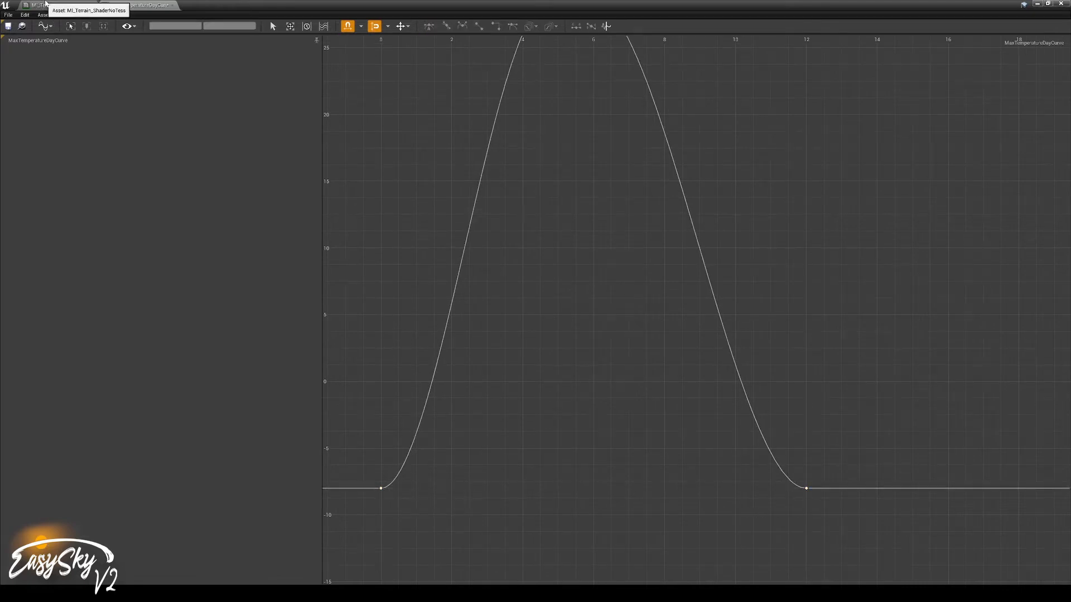
left_click(1037, 3)
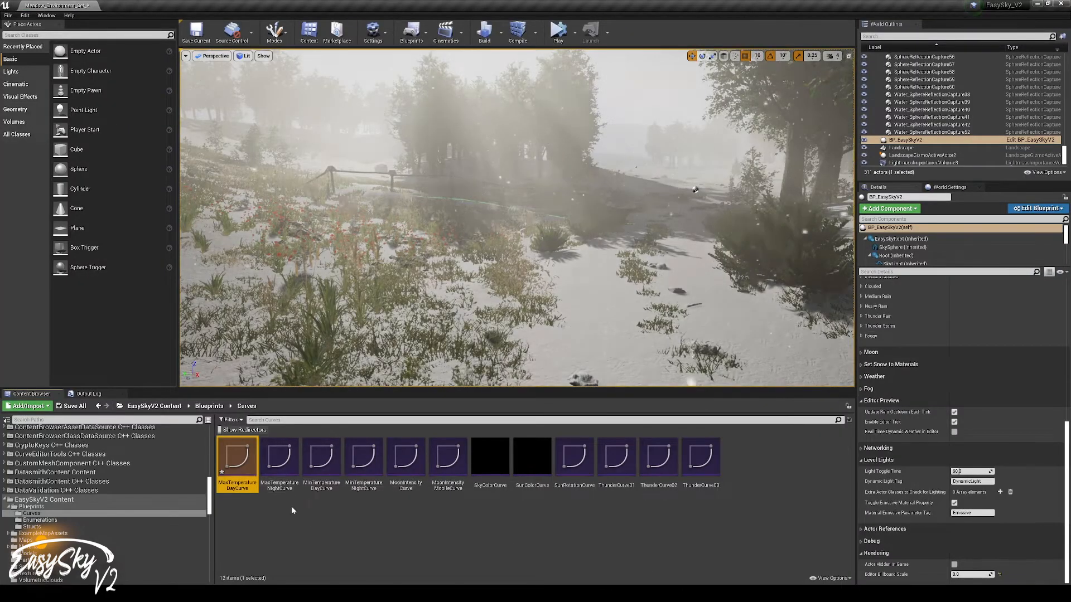
Set the keys at times 0 and 12 in MinTemperatureDayCurve to -15, and return to the level
double_click(327, 482)
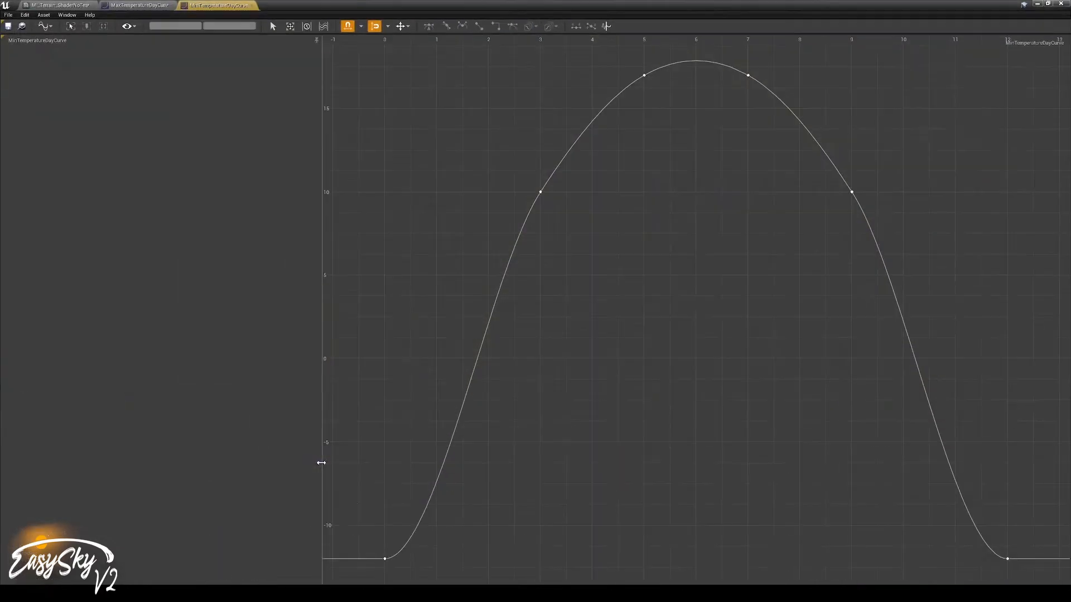
left_click_drag(360, 525, 1001, 566)
left_click(226, 27)
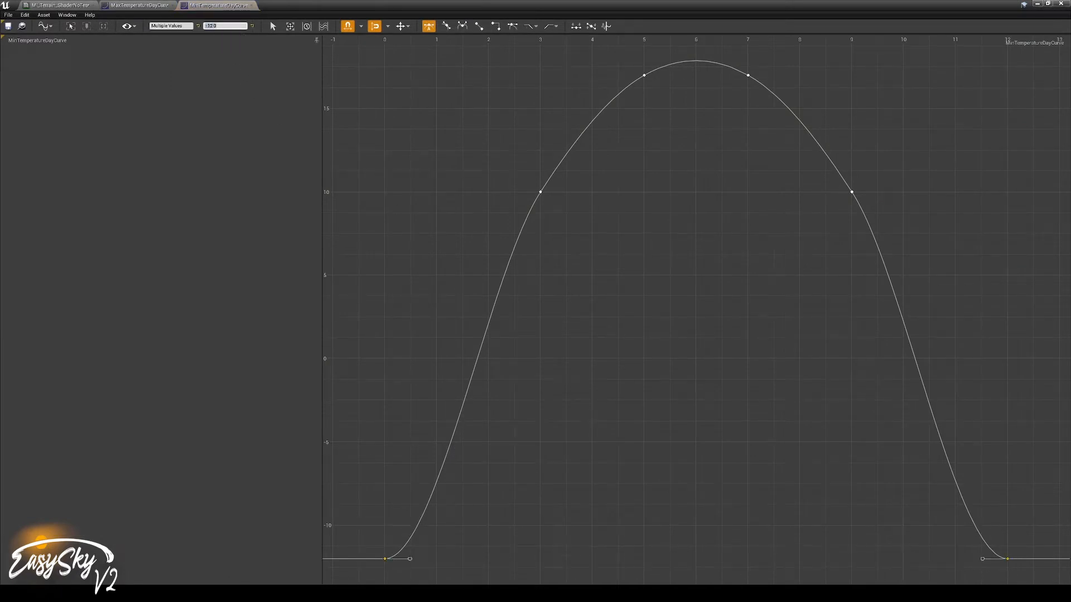
key("Return")
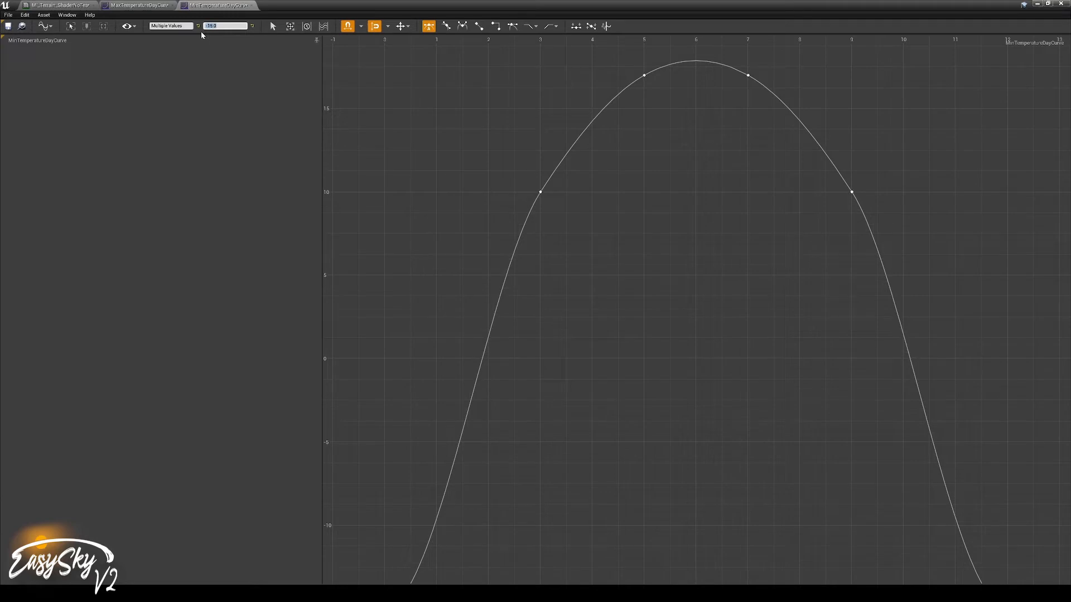
left_click(1036, 5)
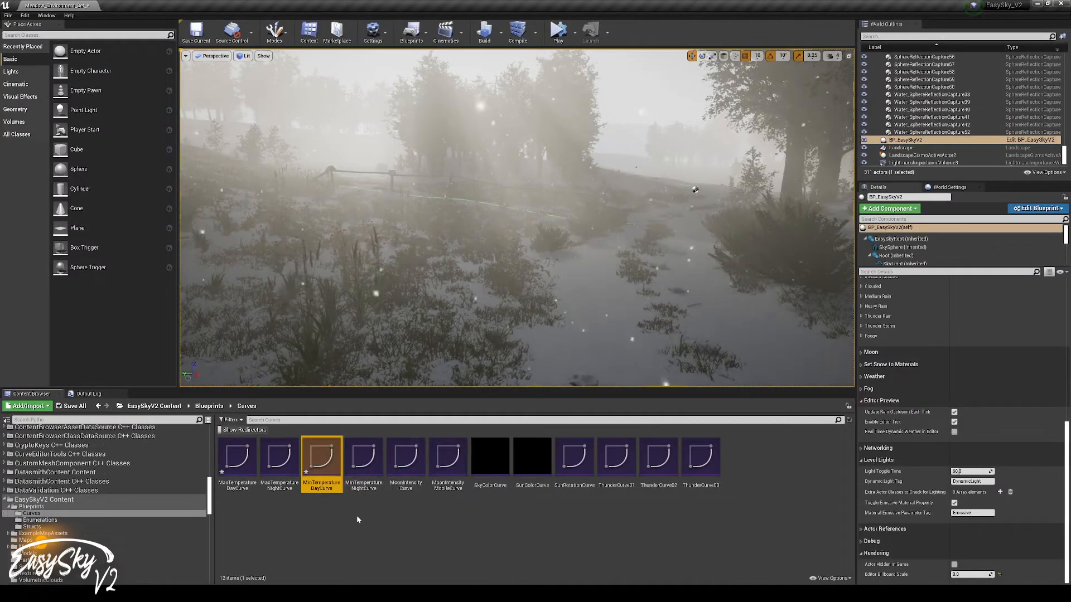
Open MaxTemperatureNightCurve and set the values of its keys at times 0 and 12 to -5
left_click(356, 515)
double_click(280, 460)
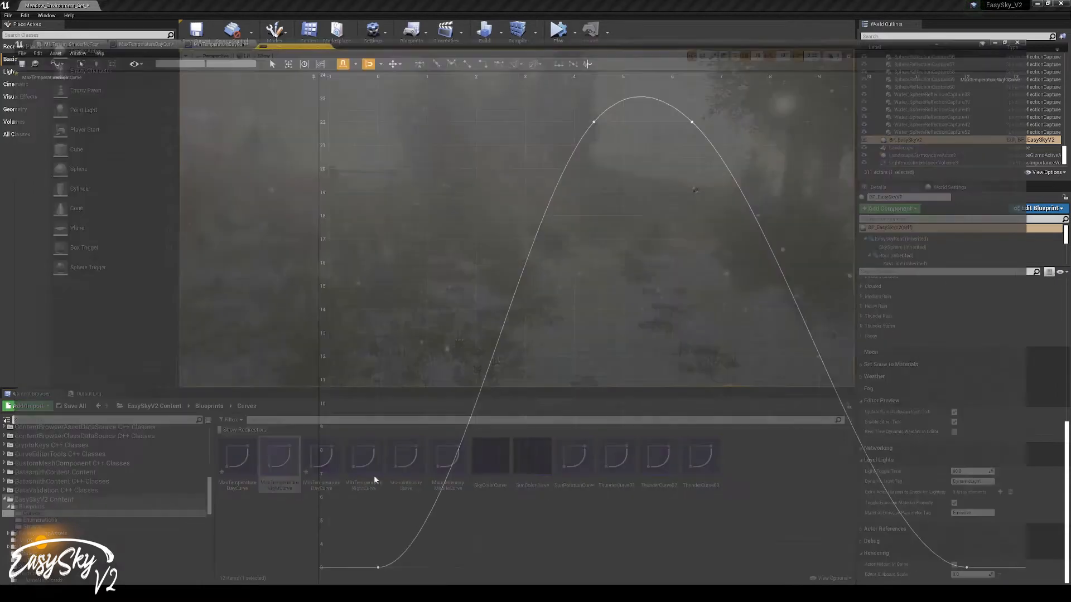
left_click_drag(372, 537, 1014, 569)
left_click(225, 25)
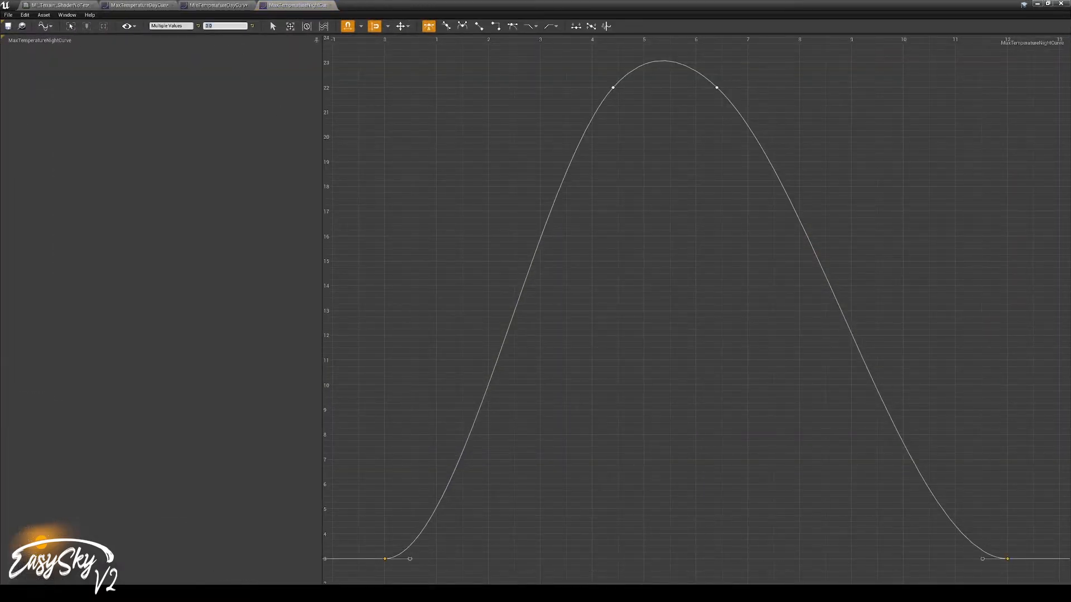
type("-5")
key("Return")
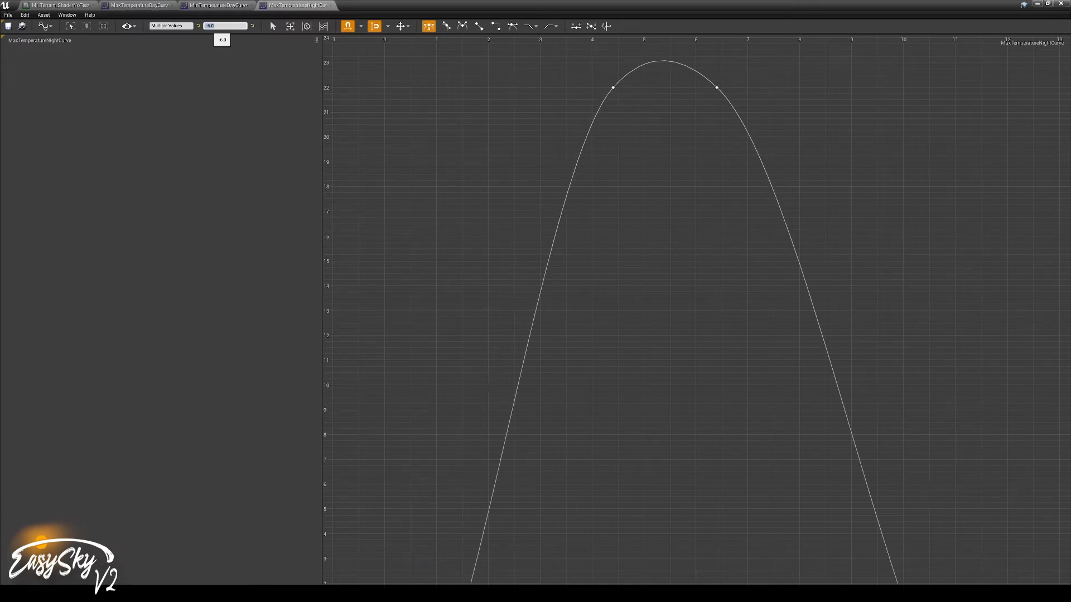
Open MinTemperatureNightCurve, check the value of its keys at times 0 and 12, and return to the level
left_click(1038, 3)
double_click(367, 466)
left_click_drag(372, 531, 1016, 578)
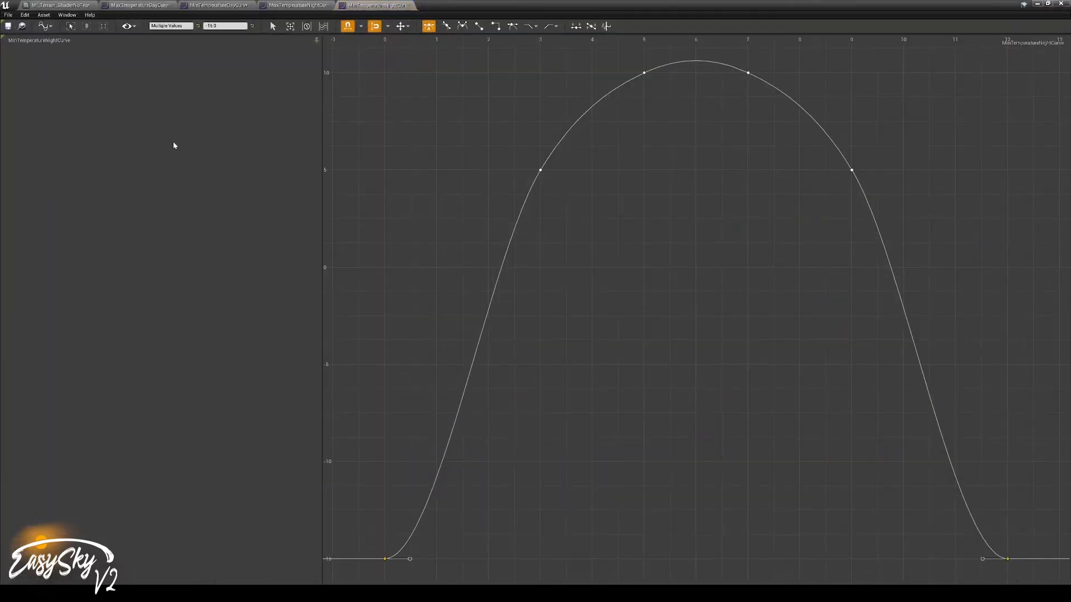
left_click(1035, 4)
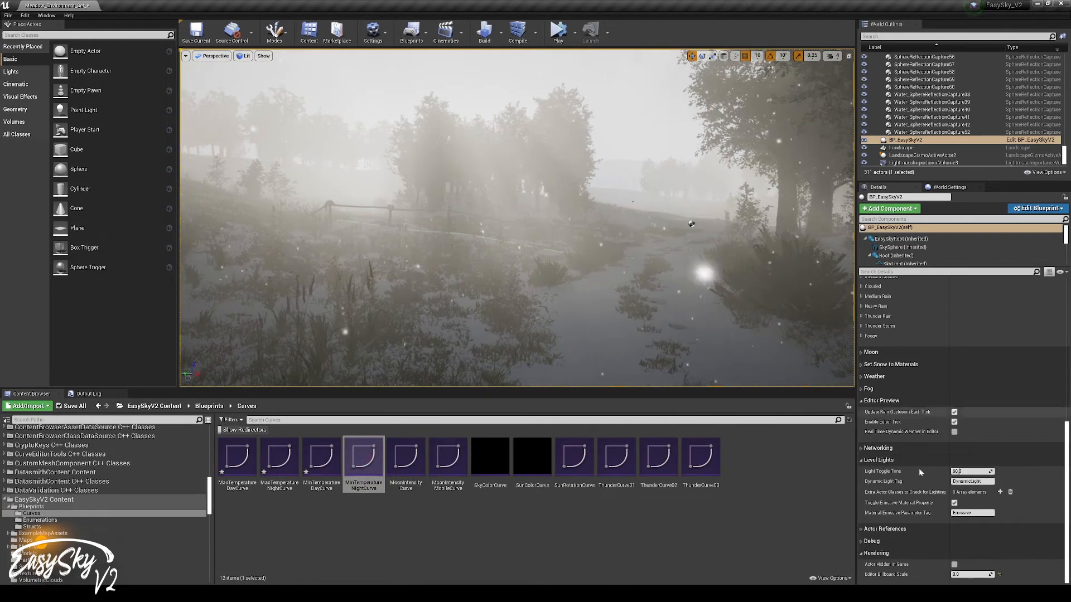
Set the start date month of BP_EasySkyV2 to Januari
scroll(1009, 478, "up", 6)
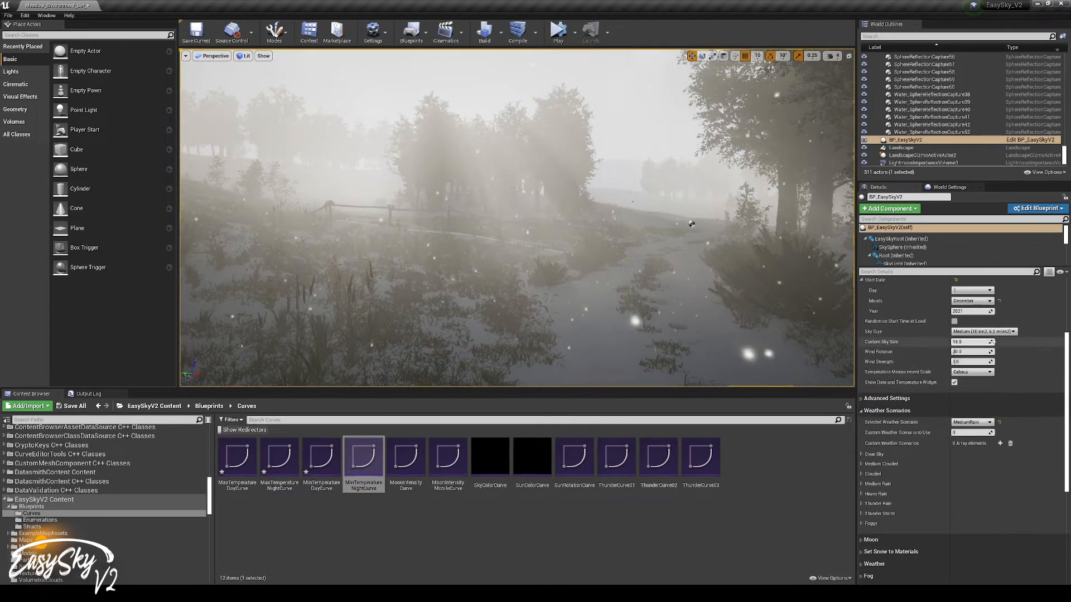
left_click(969, 301)
left_click(960, 308)
Play the level from a view of the meadow path to preview the January weather and temperatures, and stop the preview
right_click_drag(744, 222, 762, 251)
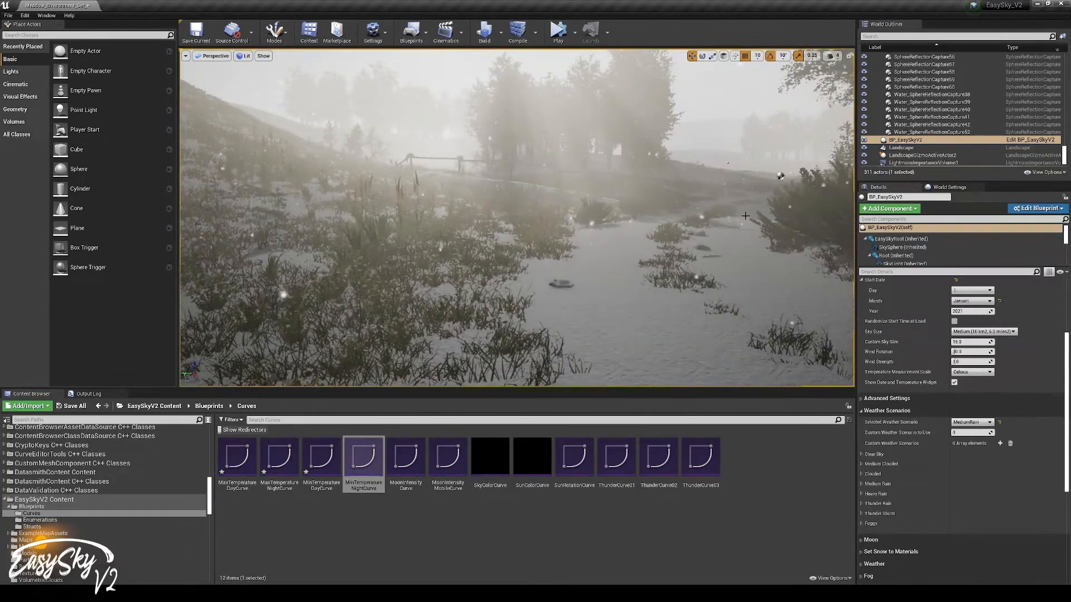
left_click(558, 32)
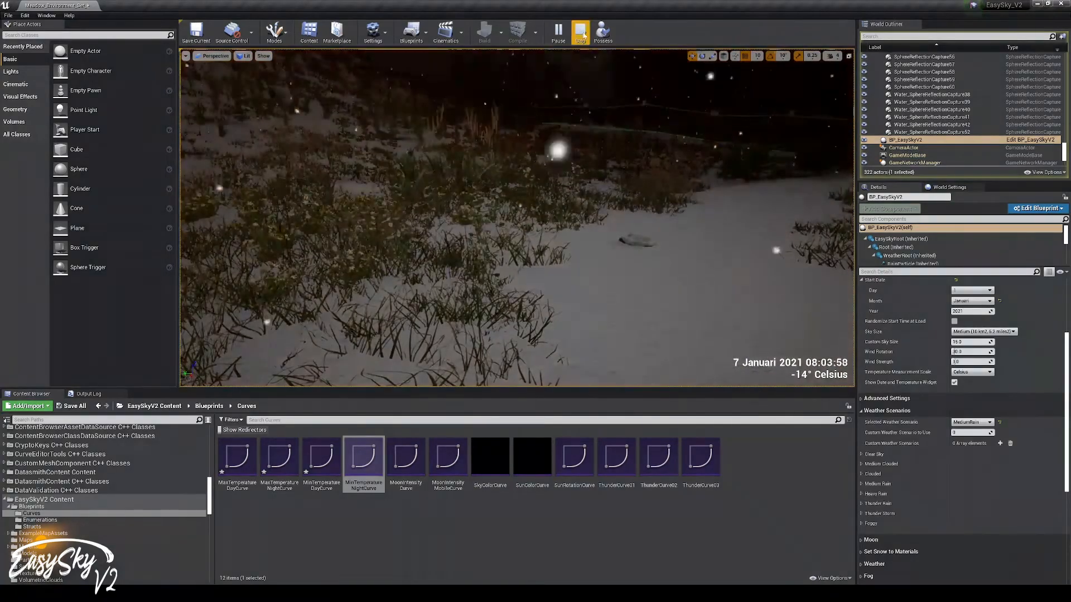
left_click(580, 31)
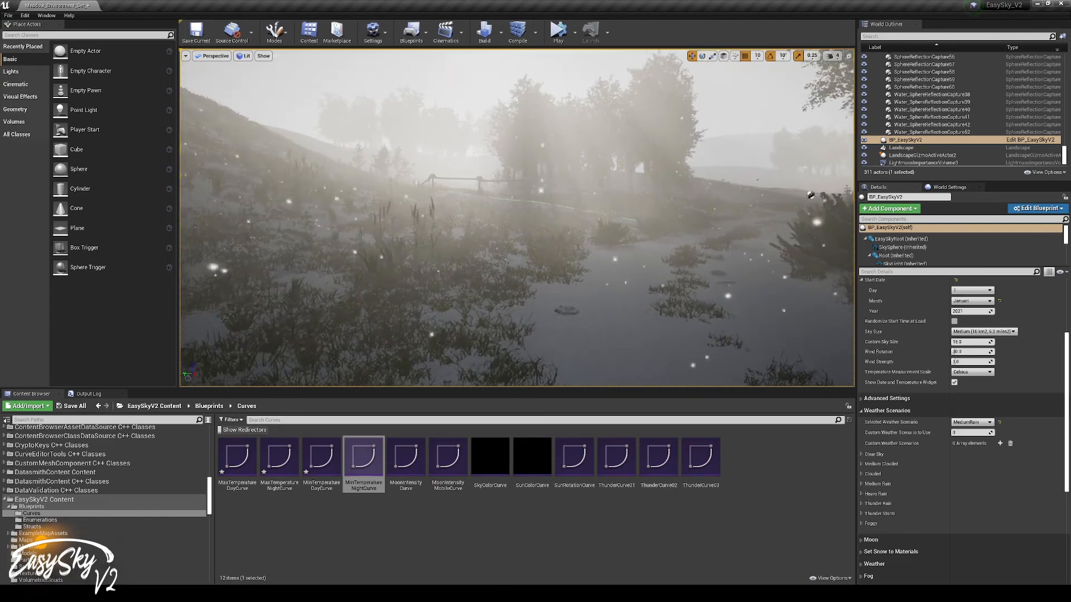
Reopen MinTemperatureNightCurve to review its shape across the year, and return to the meadow view
double_click(364, 460)
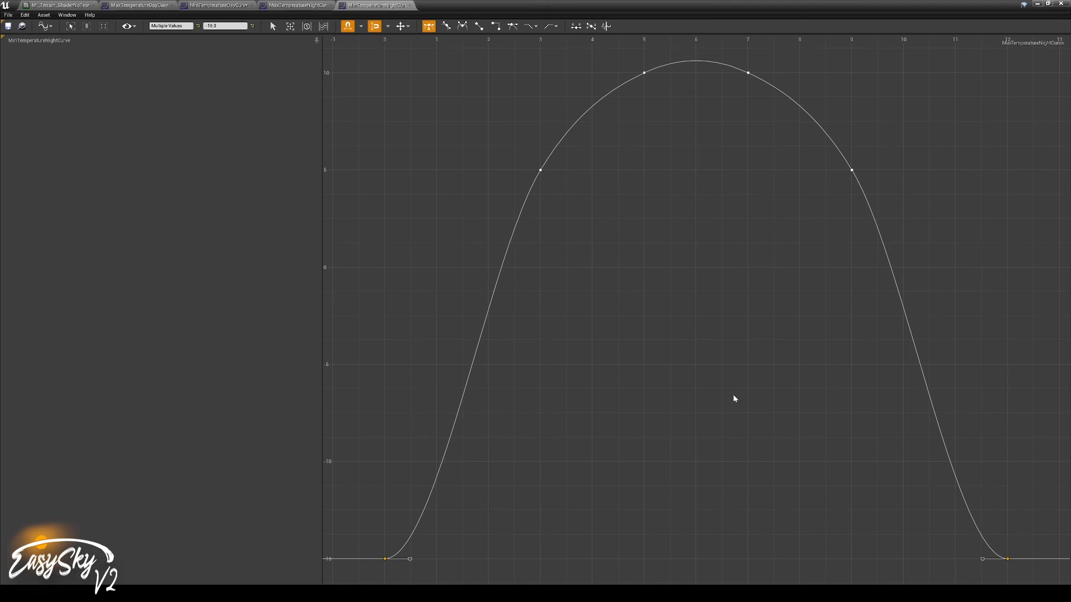
left_click(1036, 3)
right_click_drag(633, 336, 591, 329)
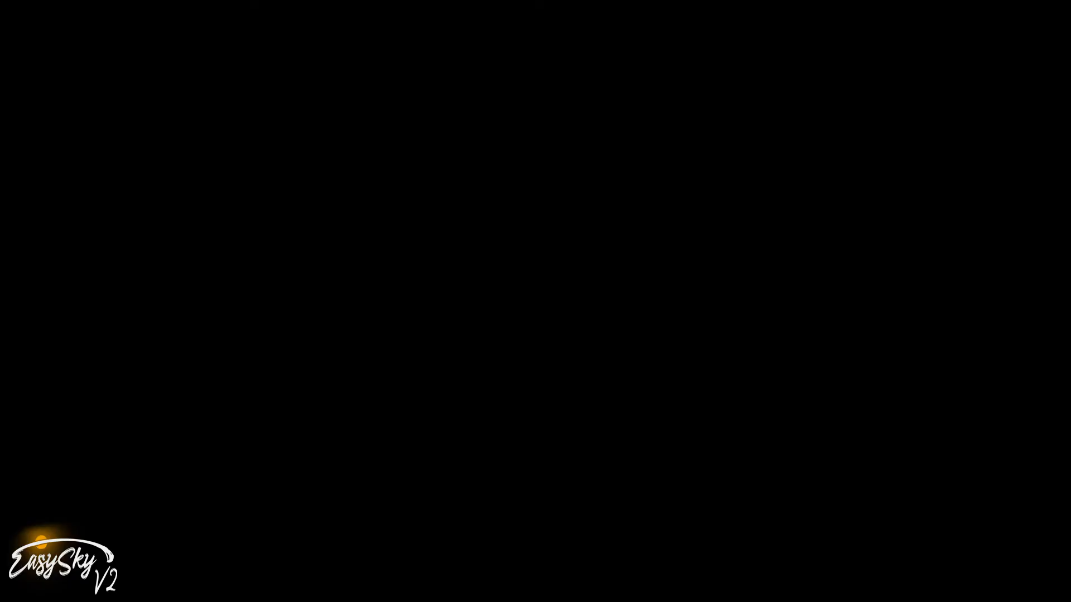